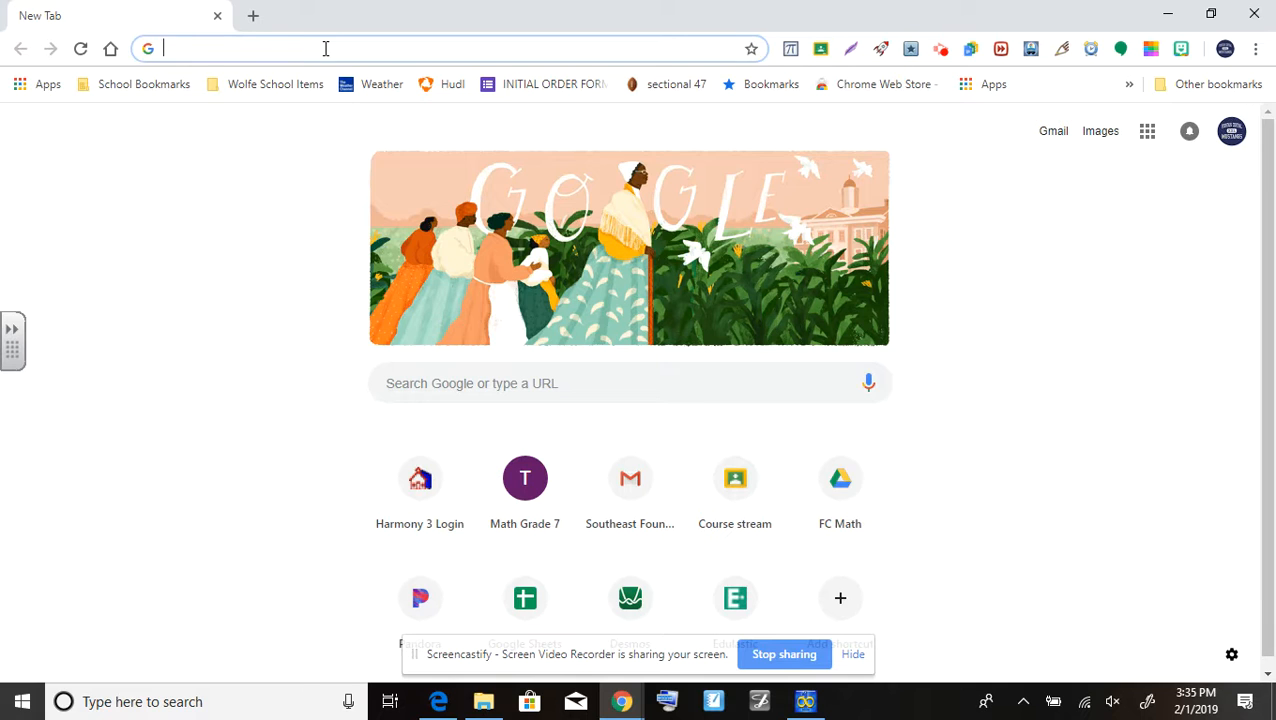
Search the web for "adobe spark" and open the official spark.adobe.com site from the results
type("adobe spark")
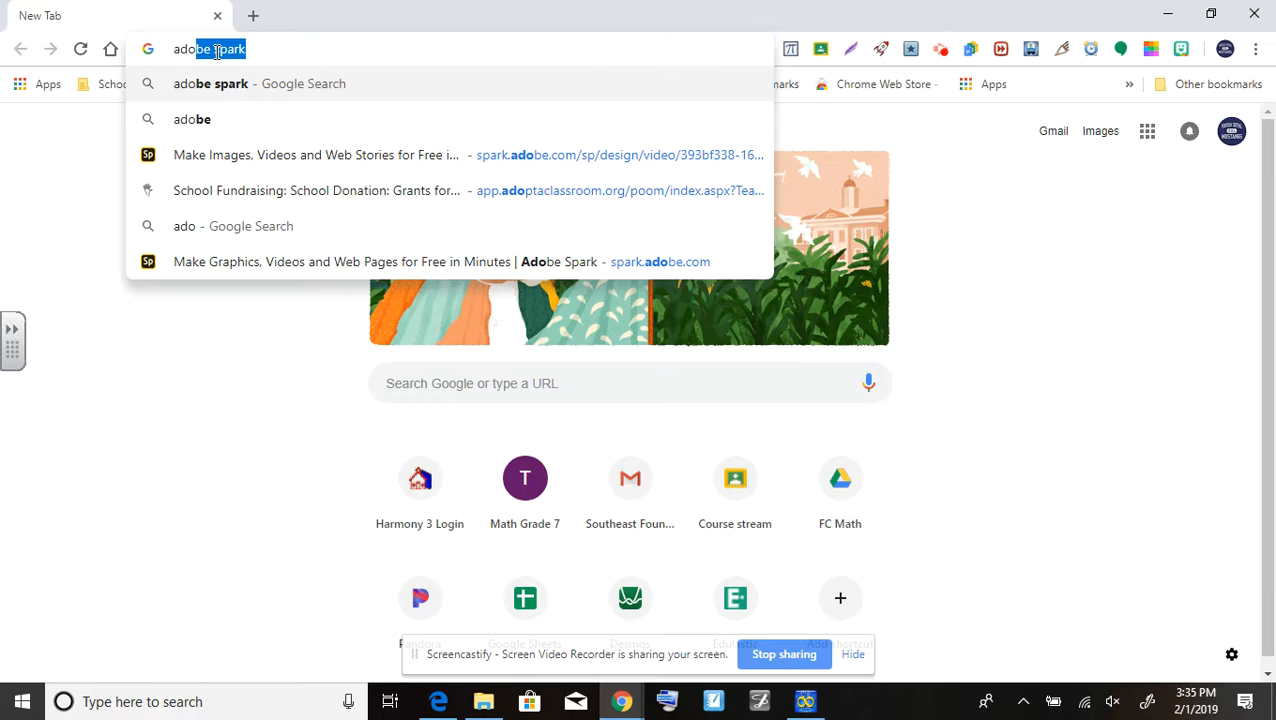
left_click(268, 87)
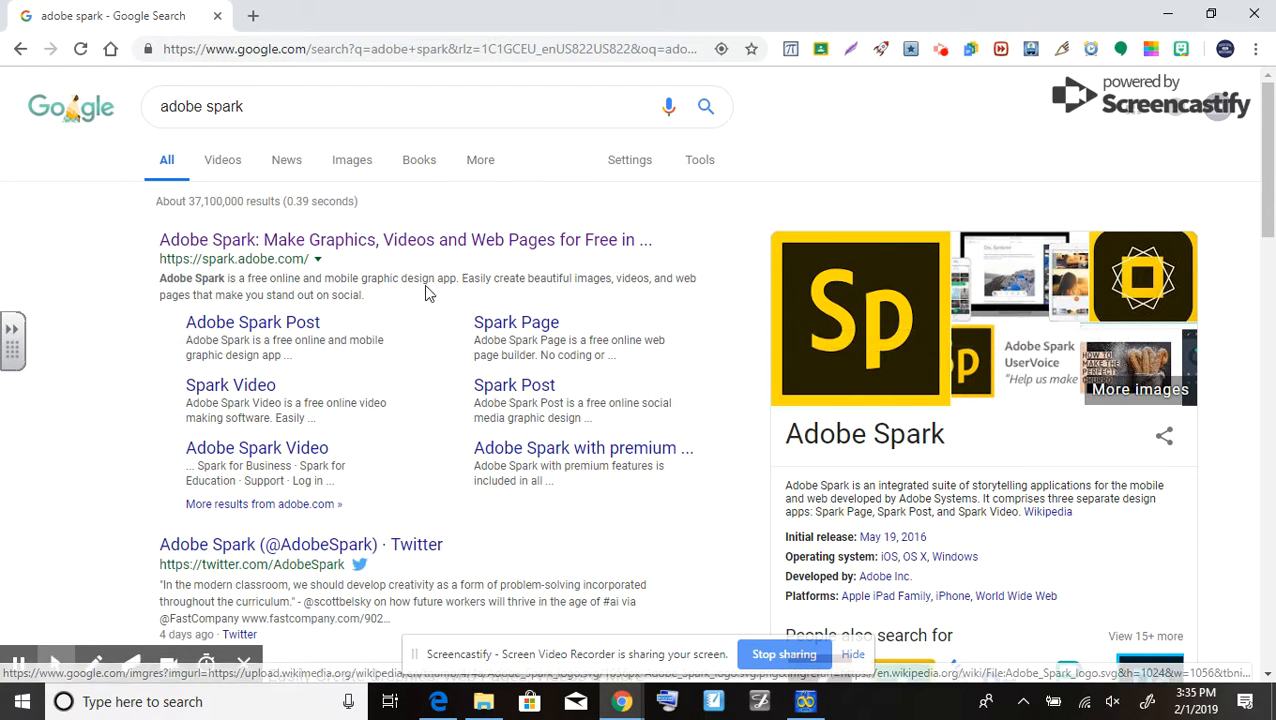
left_click(333, 243)
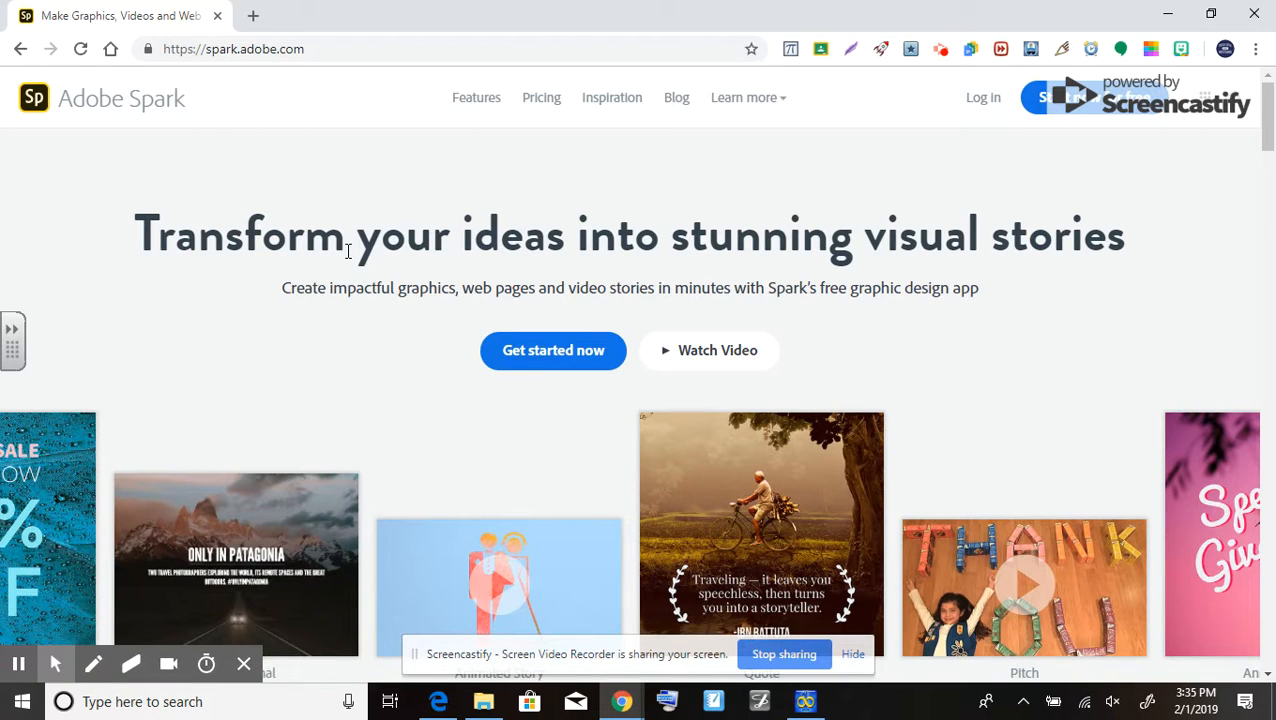
Log in through Google with the school account and start a new project
left_click(984, 99)
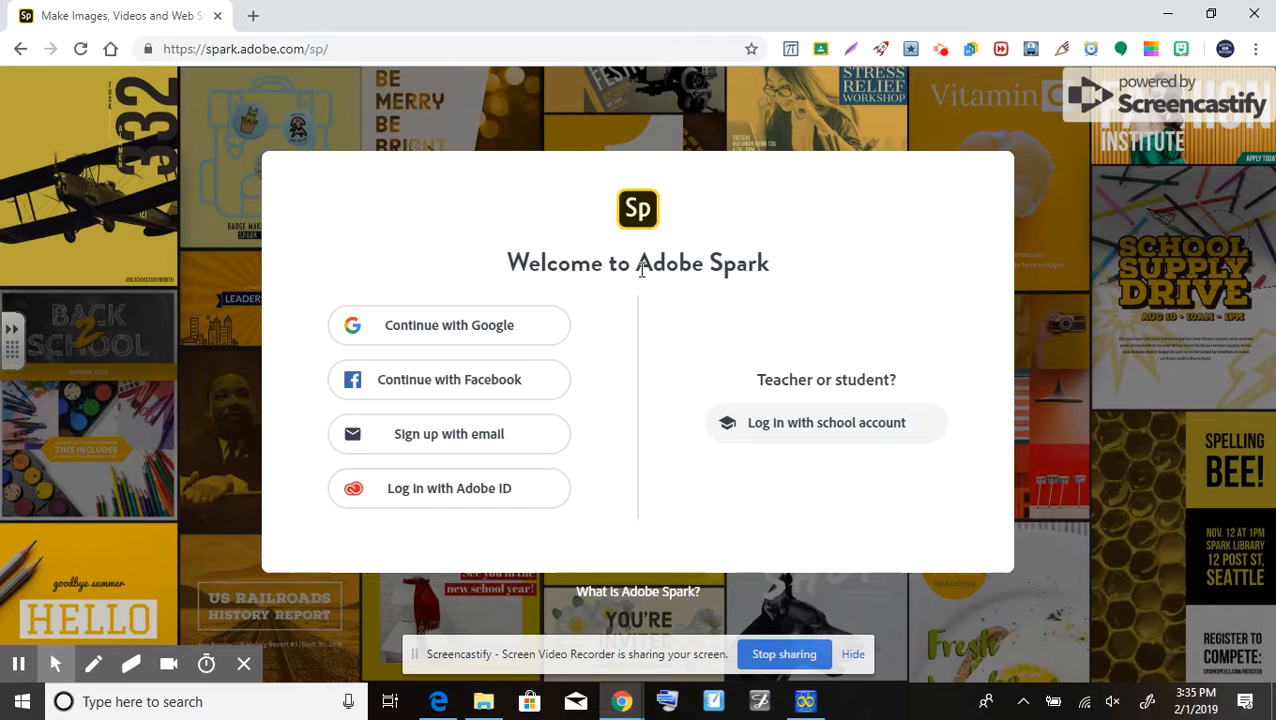
left_click(434, 330)
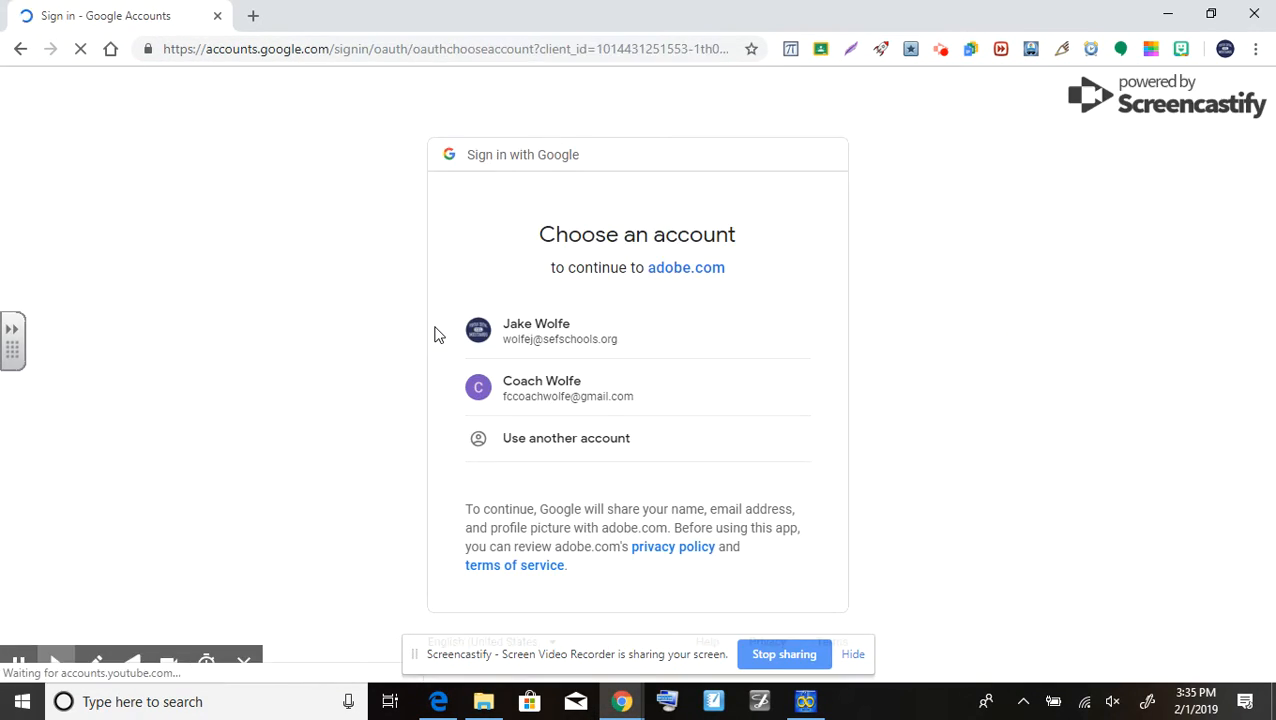
left_click(532, 335)
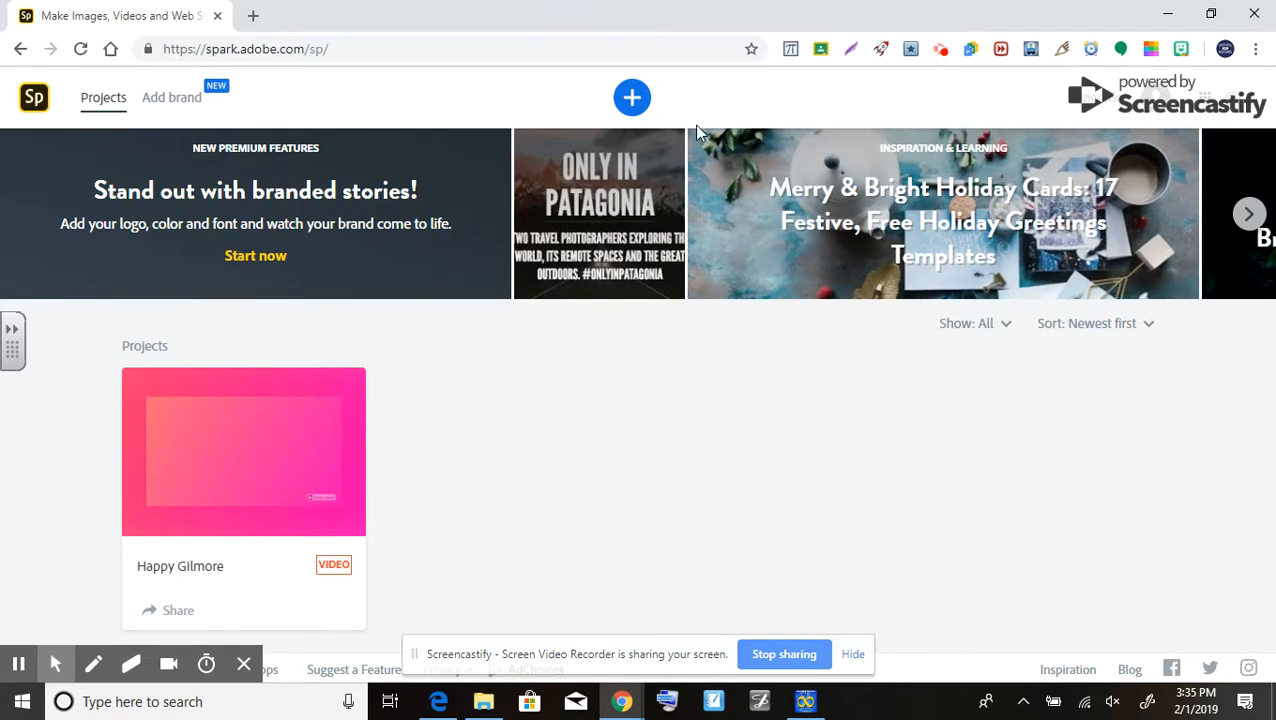
left_click(631, 100)
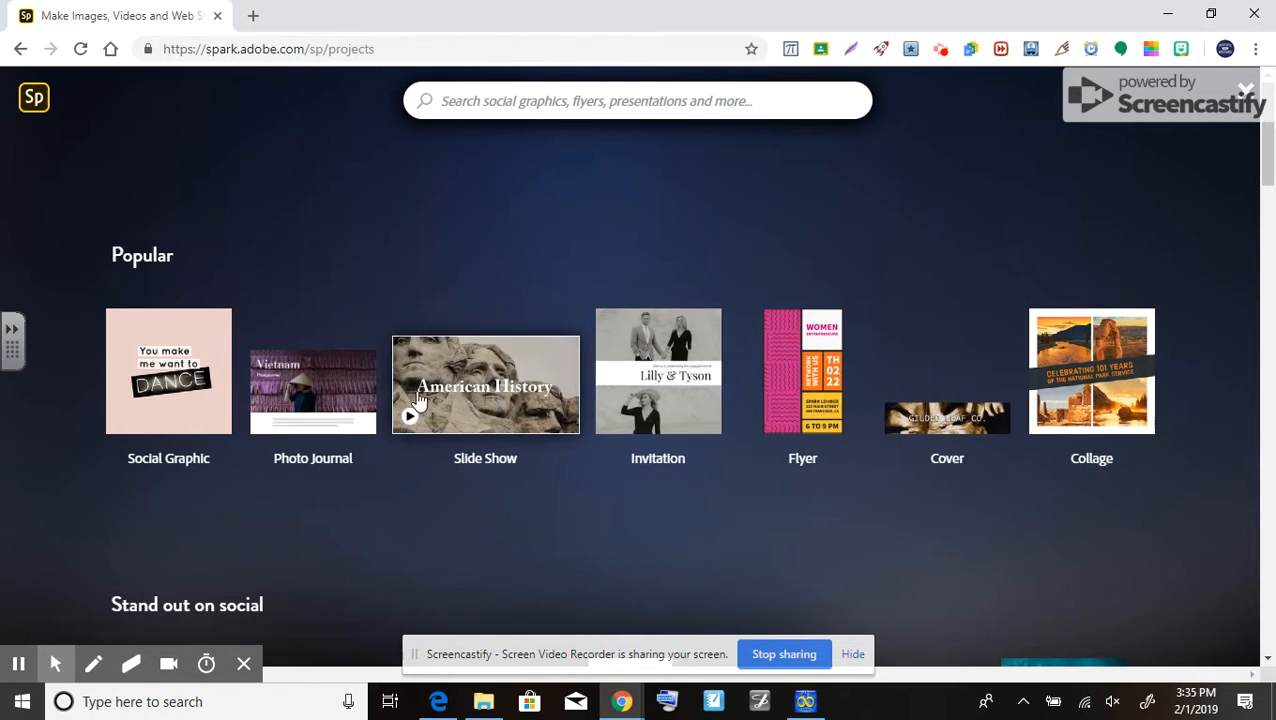
Examine the project template categories from Popular through Teach and study to Promote your brand
scroll(231, 384, "down", 1)
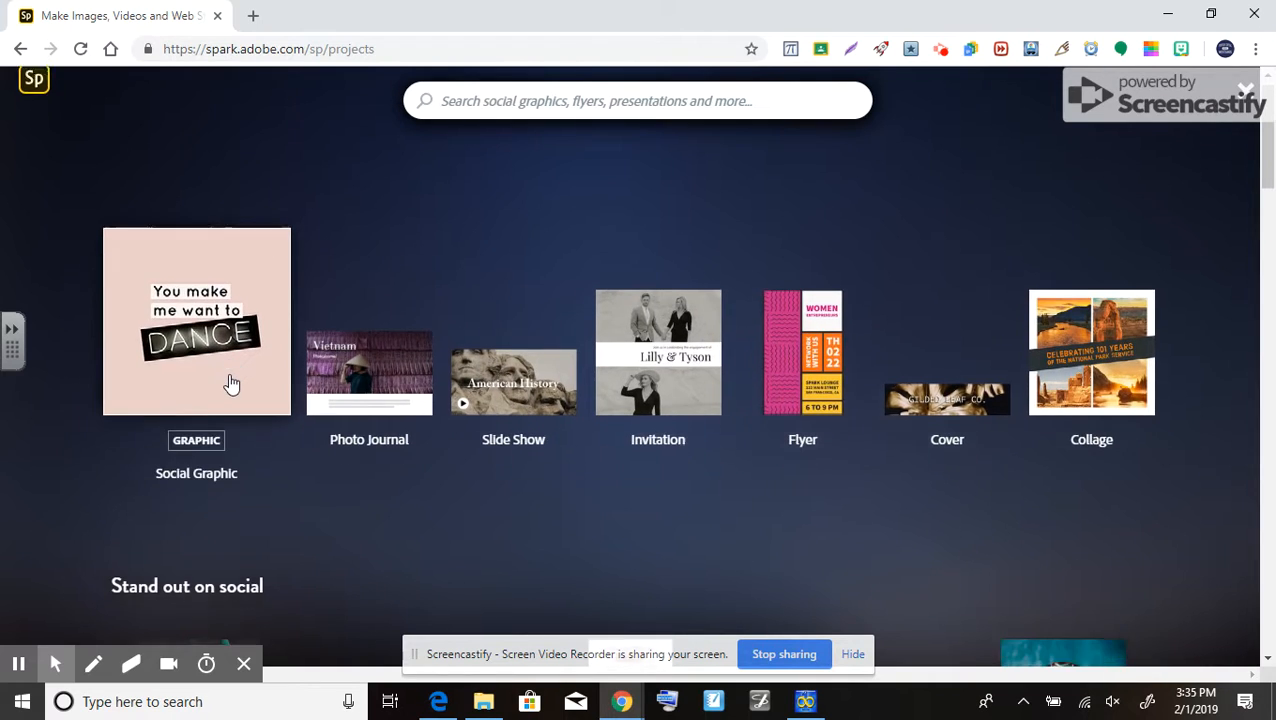
scroll(231, 384, "down", 3)
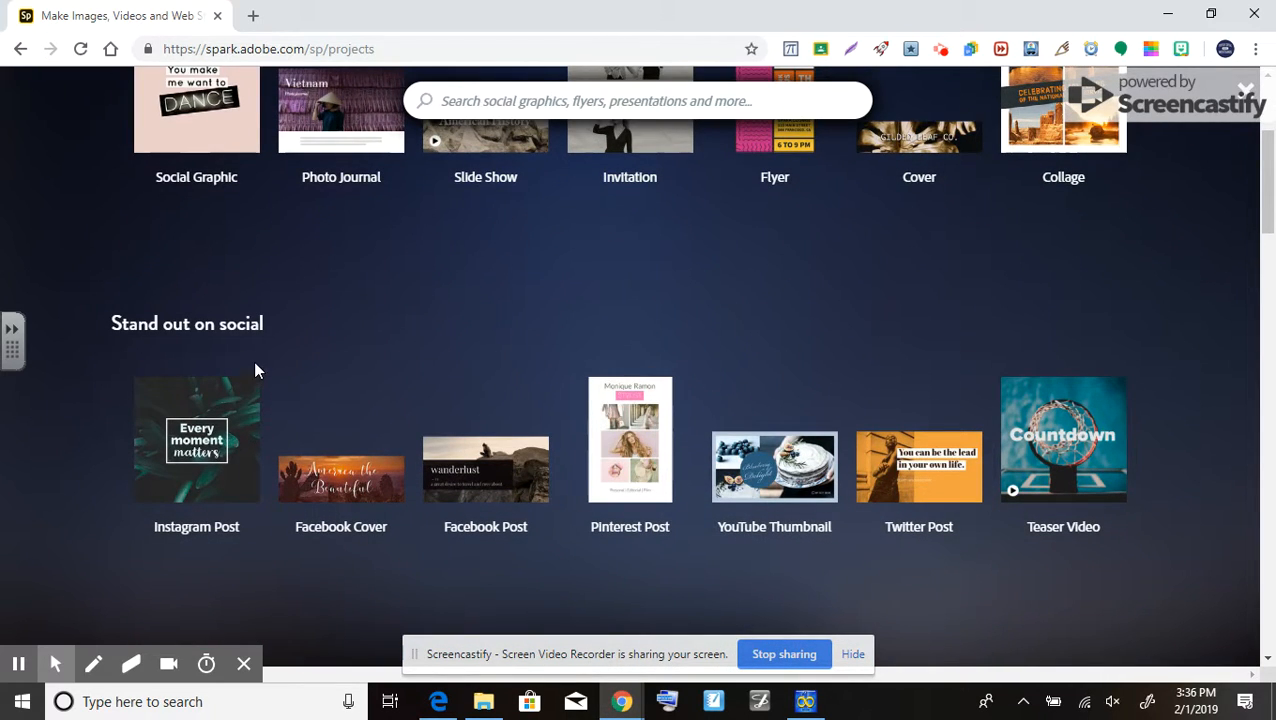
scroll(270, 350, "down", 4)
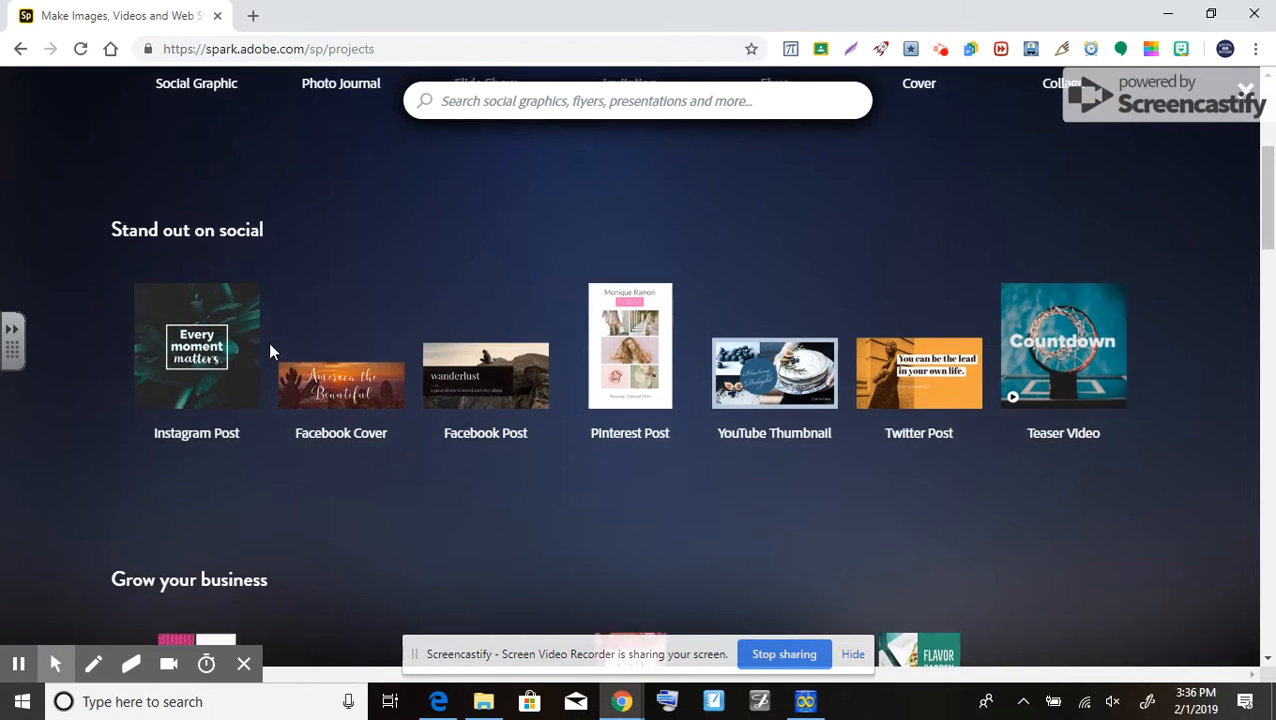
scroll(270, 350, "down", 4)
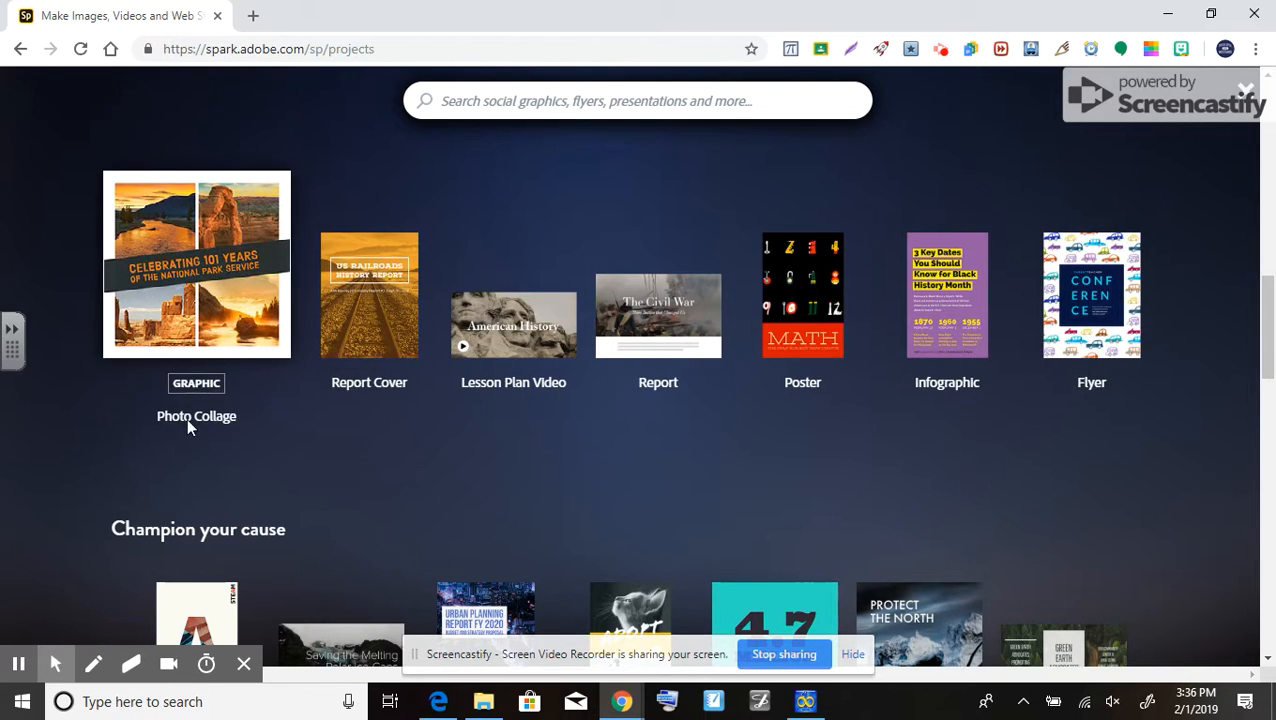
scroll(313, 400, "down", 3)
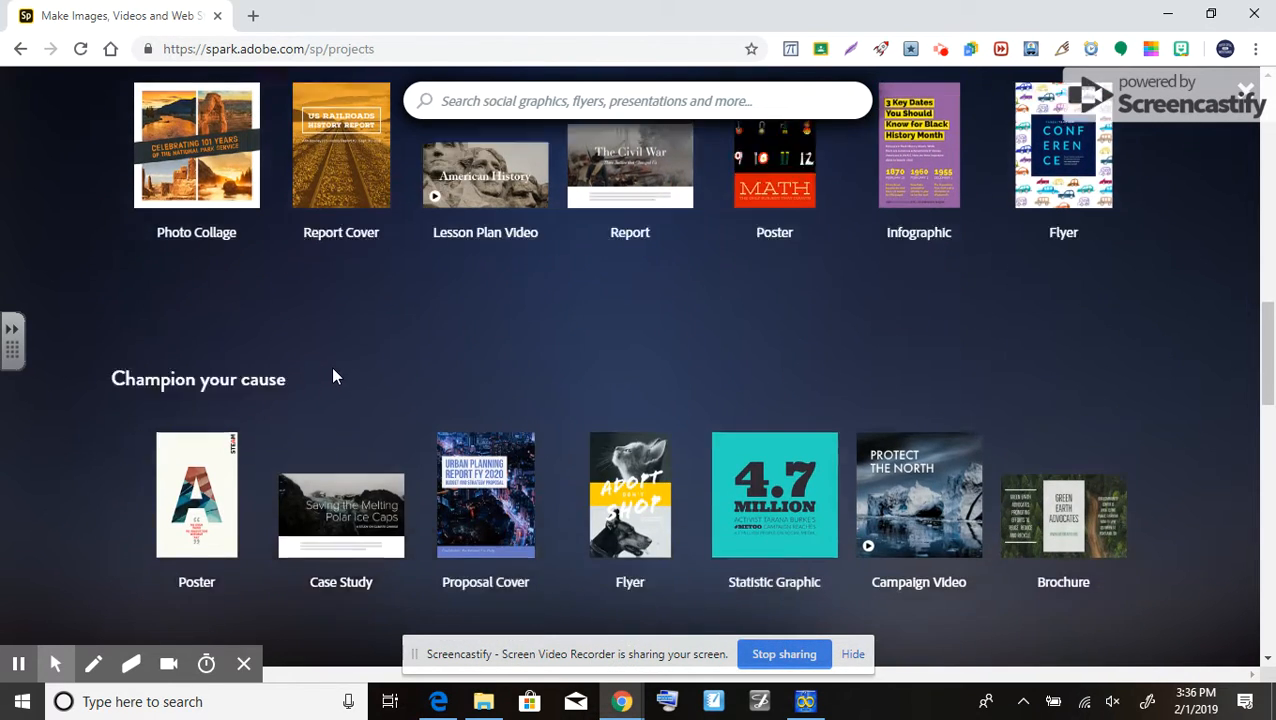
scroll(334, 374, "down", 2)
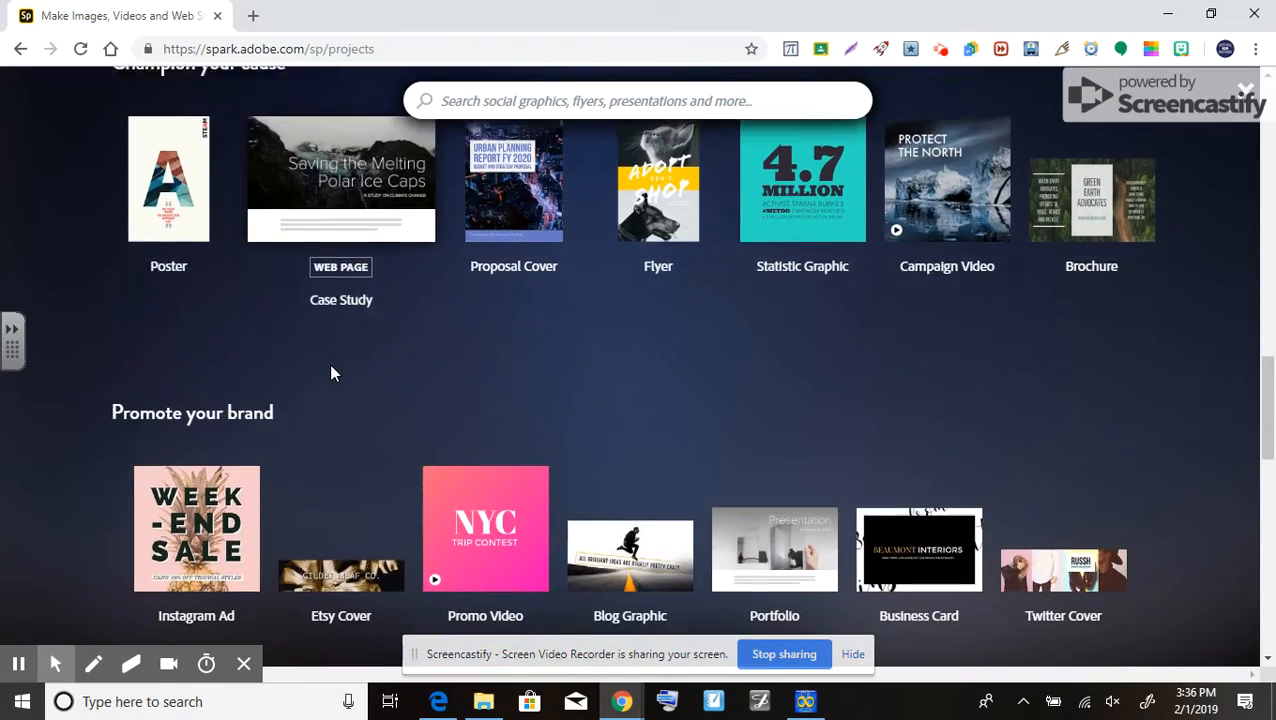
scroll(333, 373, "up", 9)
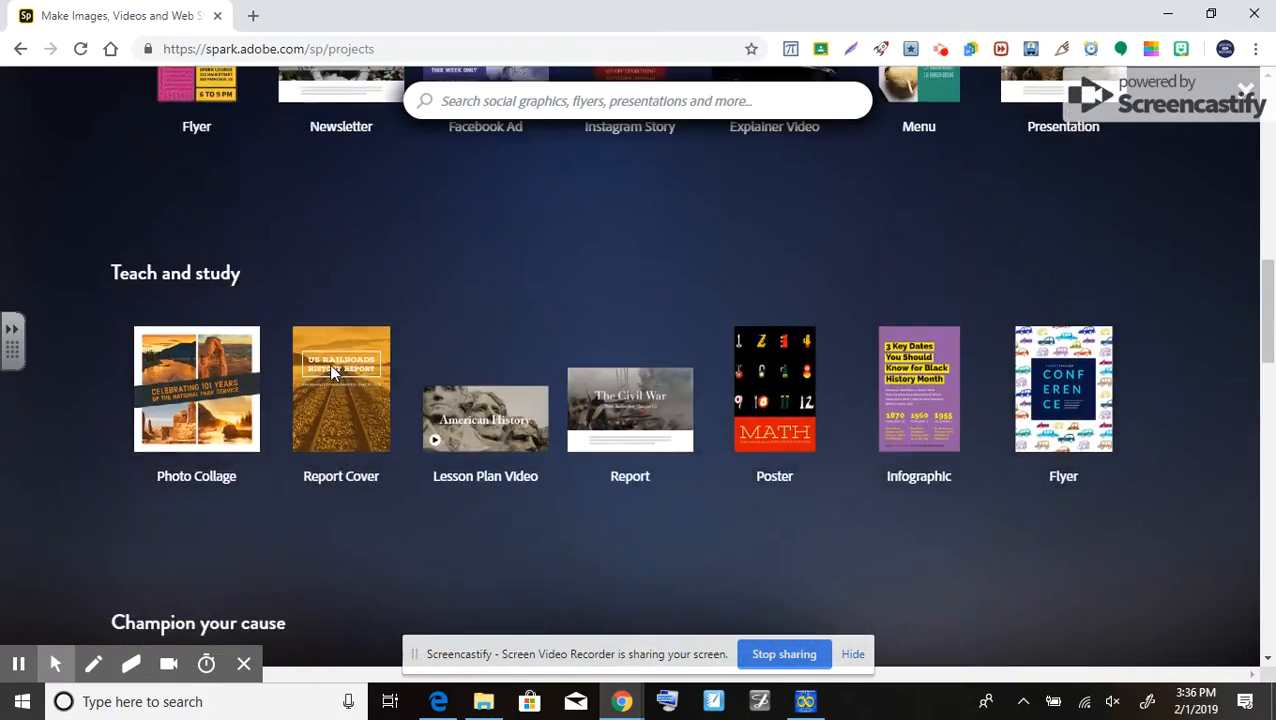
scroll(333, 373, "up", 7)
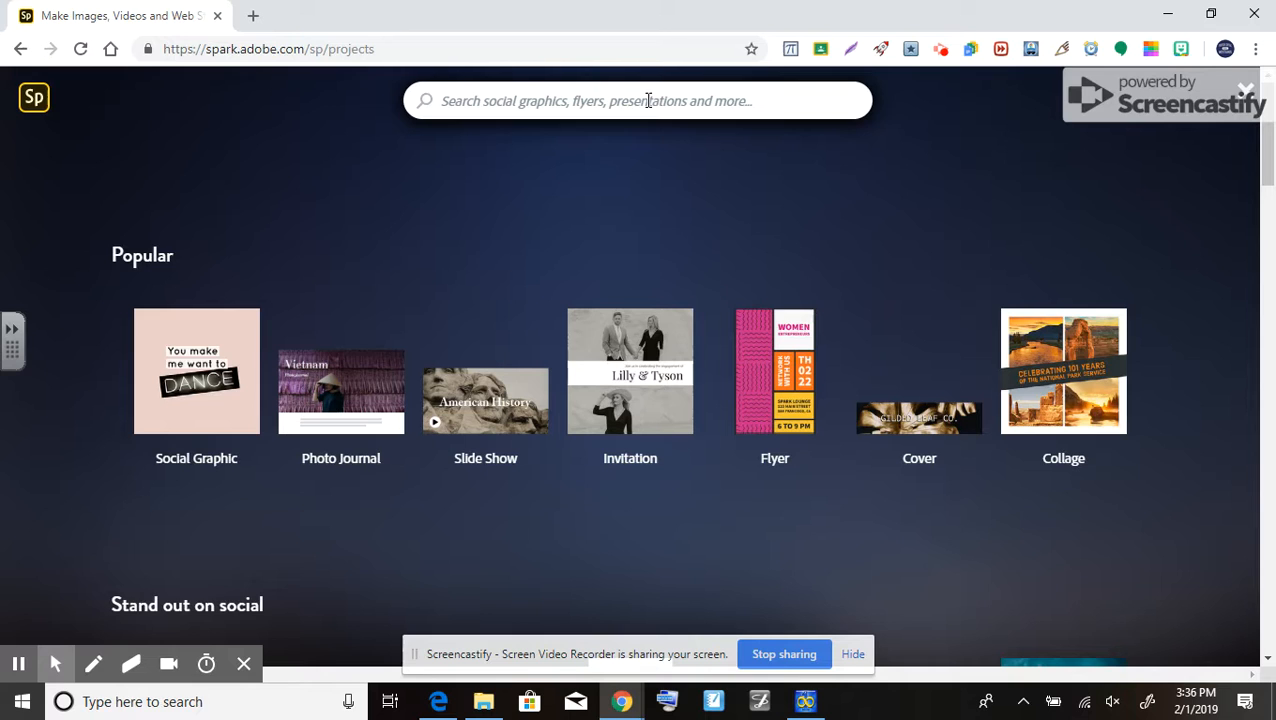
Create a Teaser Video project from the Stand out on social category and title it "Example project"
scroll(604, 186, "down", 4)
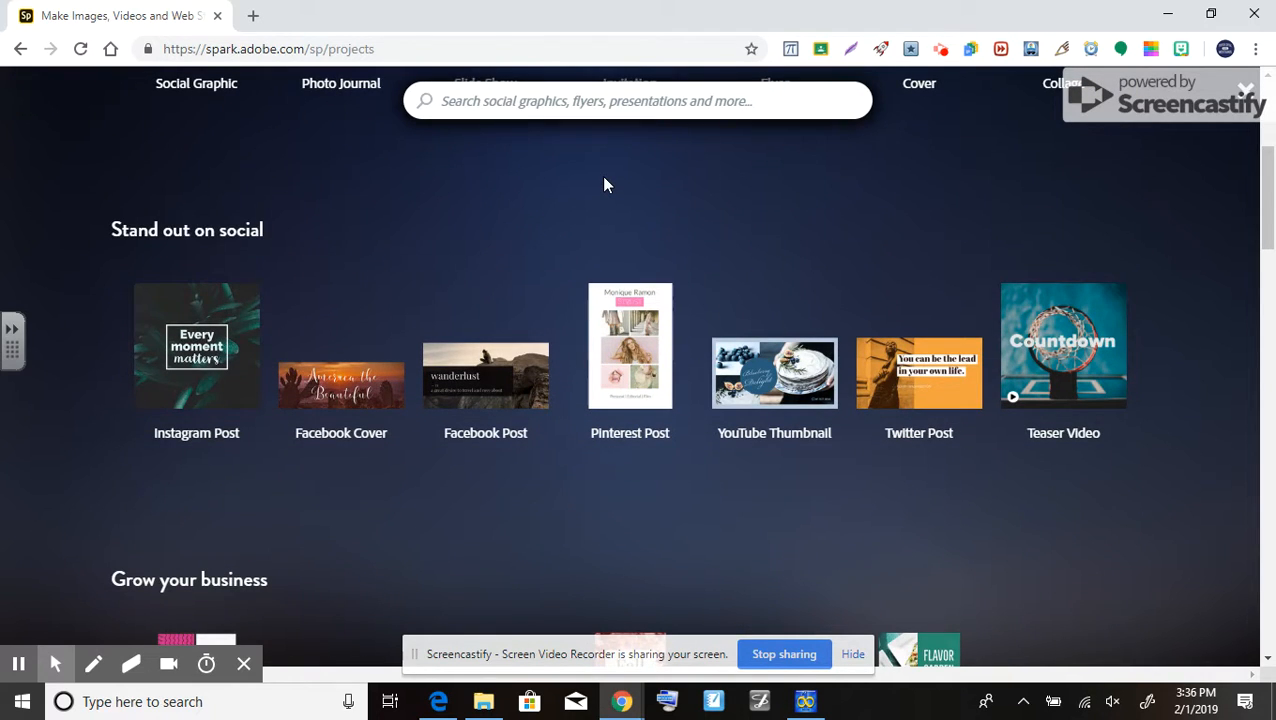
left_click(1055, 366)
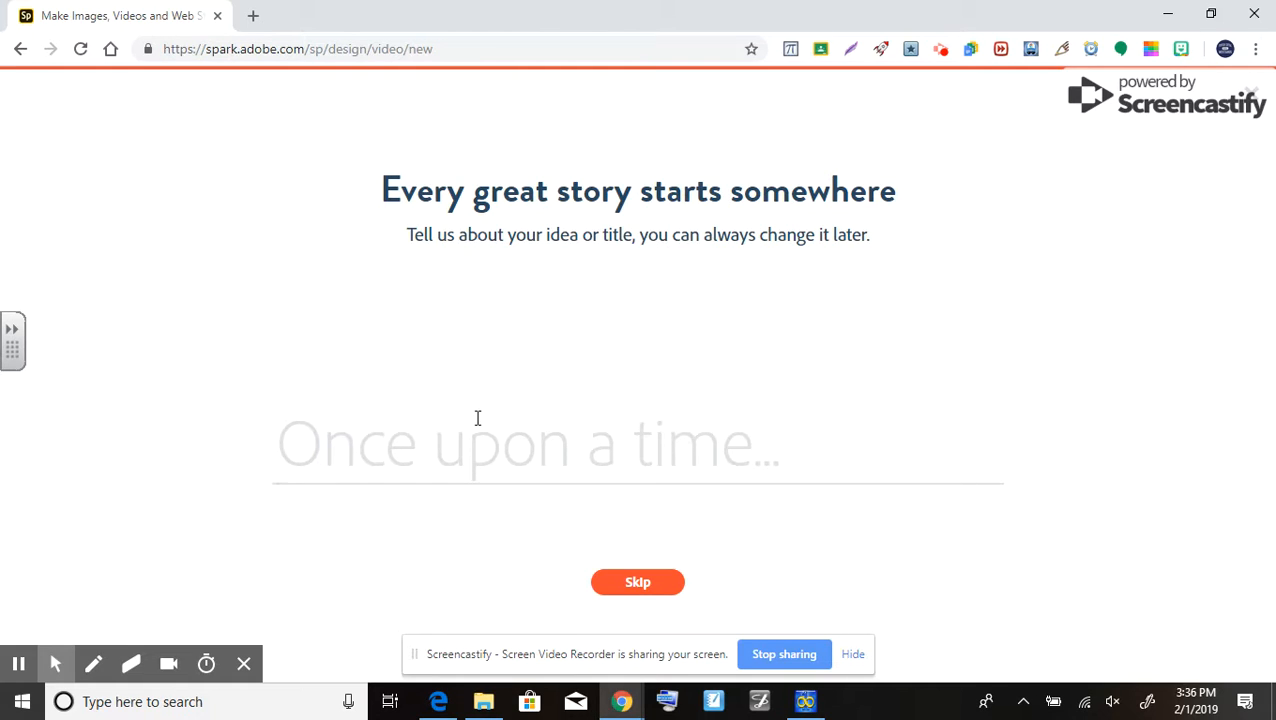
type("Ex")
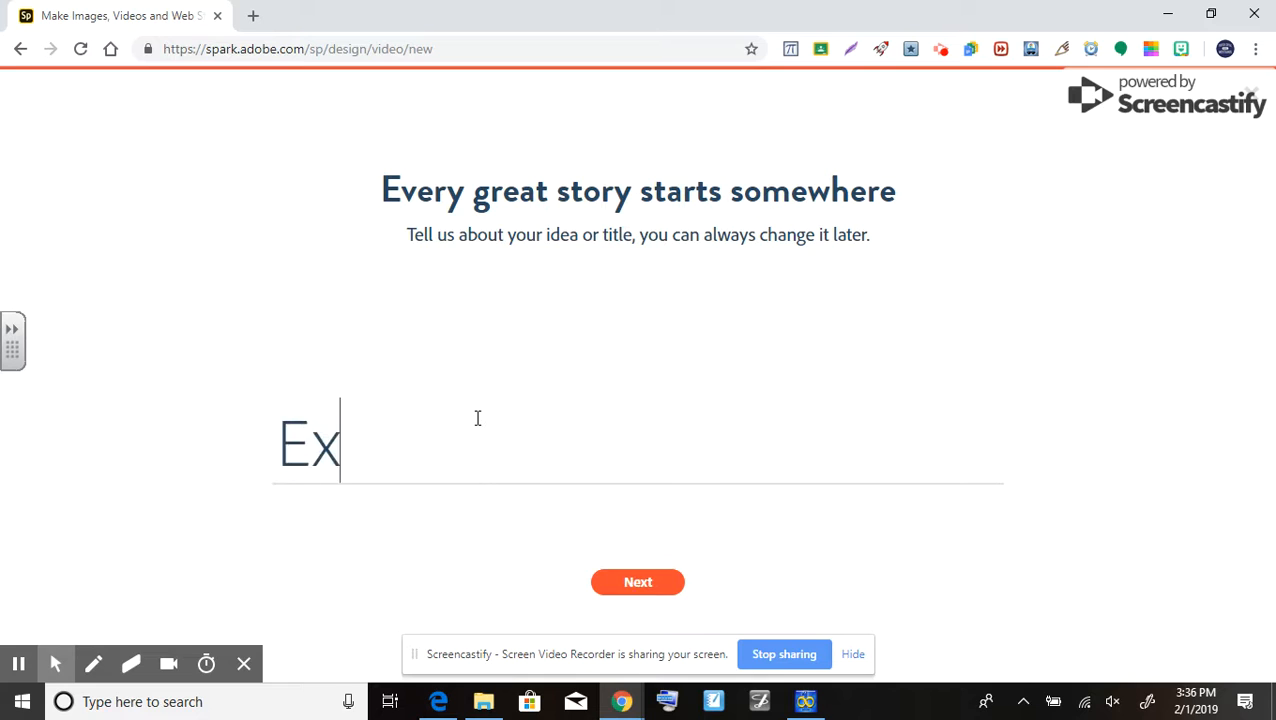
type("ample project")
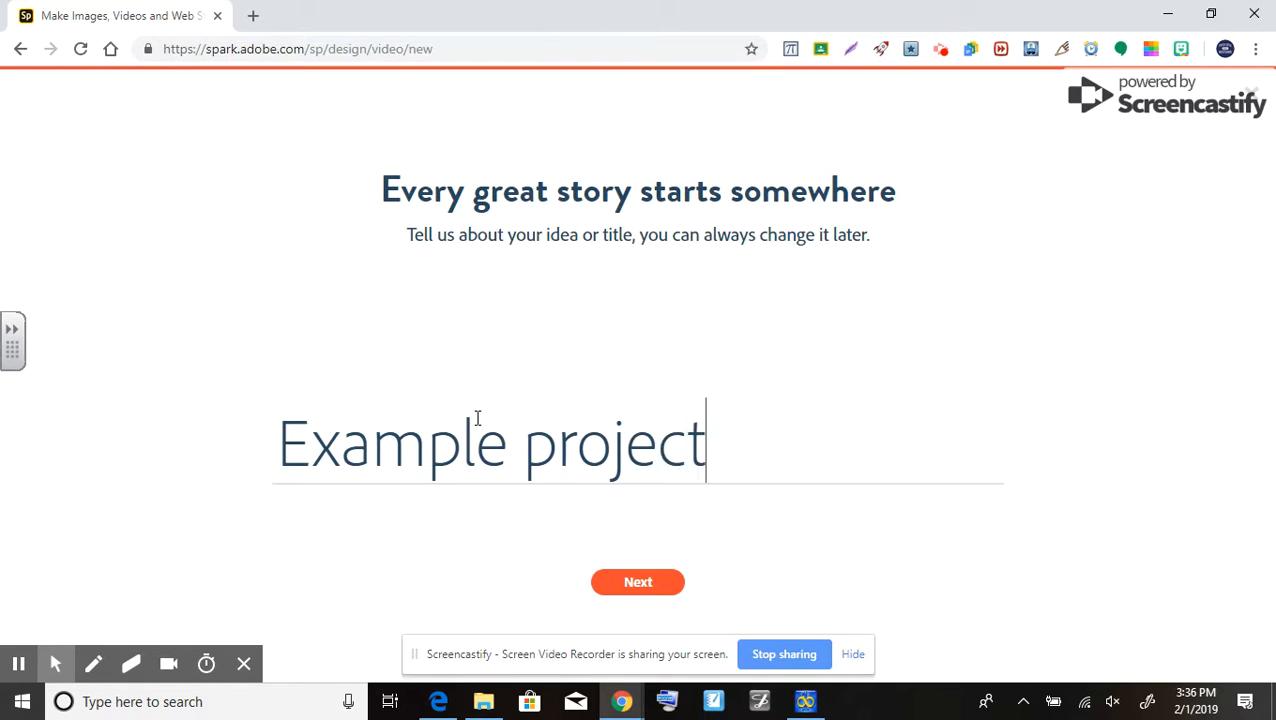
left_click(649, 585)
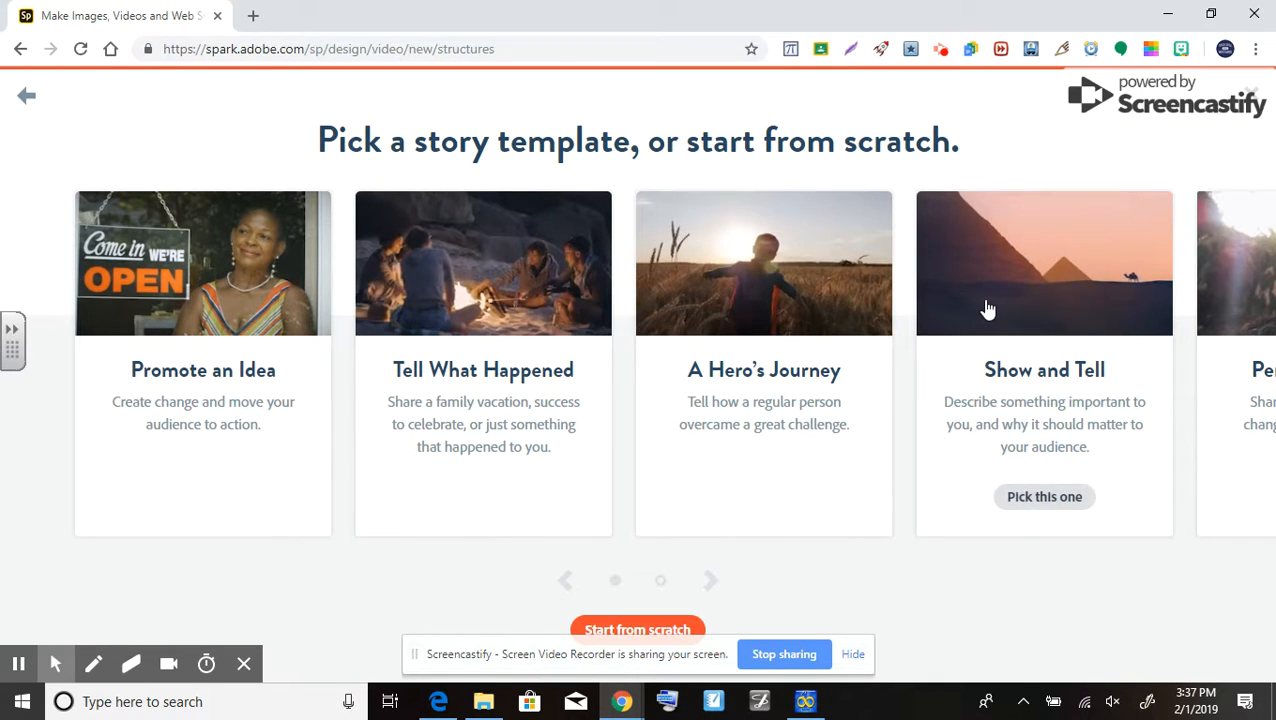
Choose the Show and Tell story template and dismiss the quick tips tutorial
left_click(1017, 322)
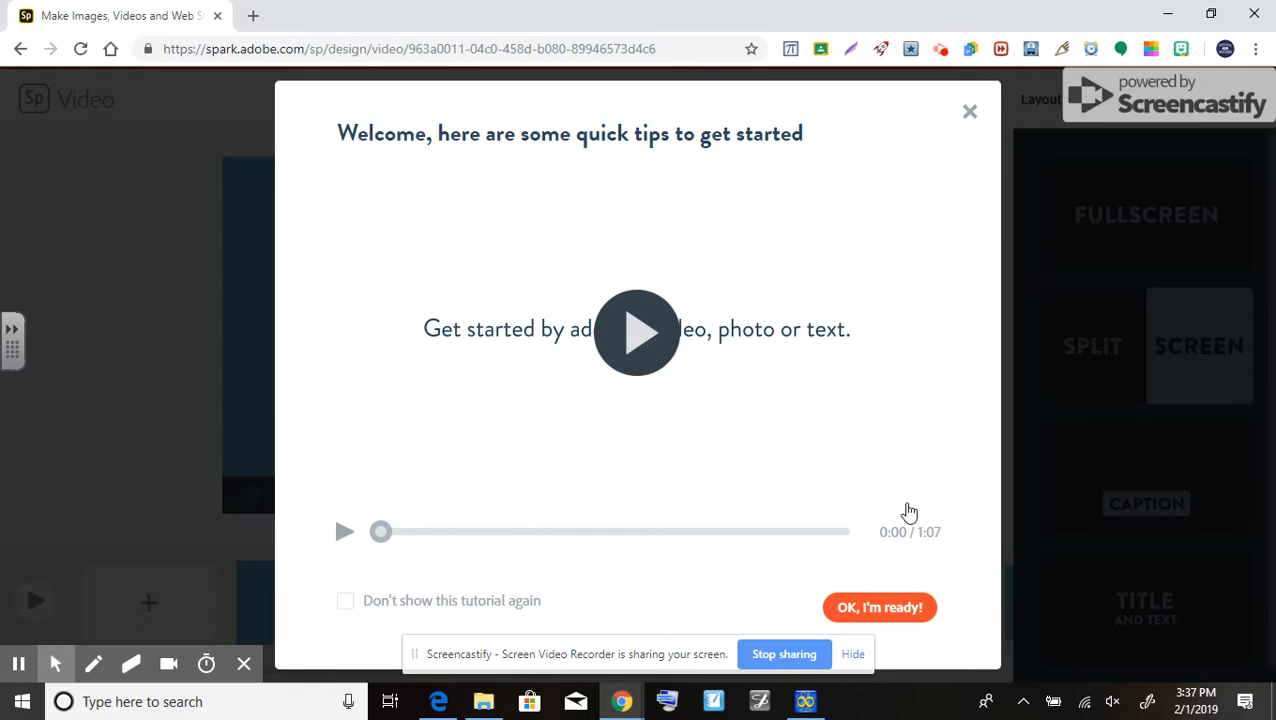
left_click(897, 608)
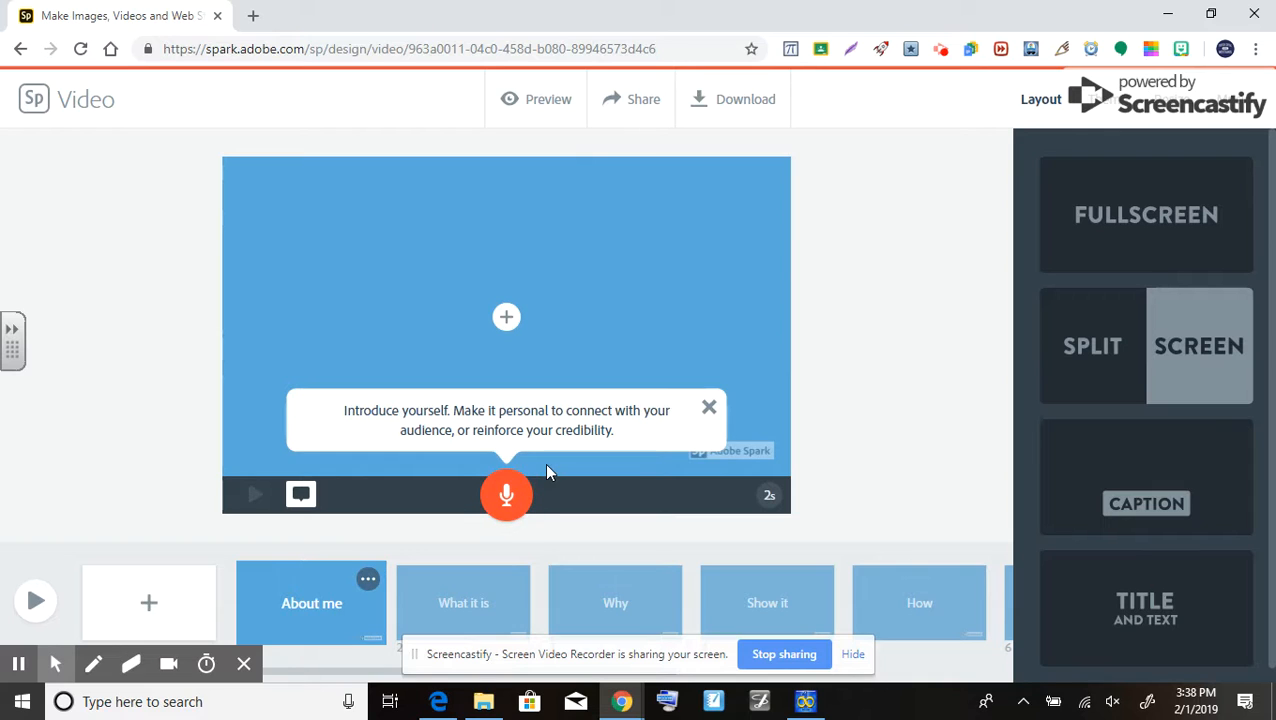
Close the guidance hint on the About me slide, show it again, and leave it hidden
left_click(709, 407)
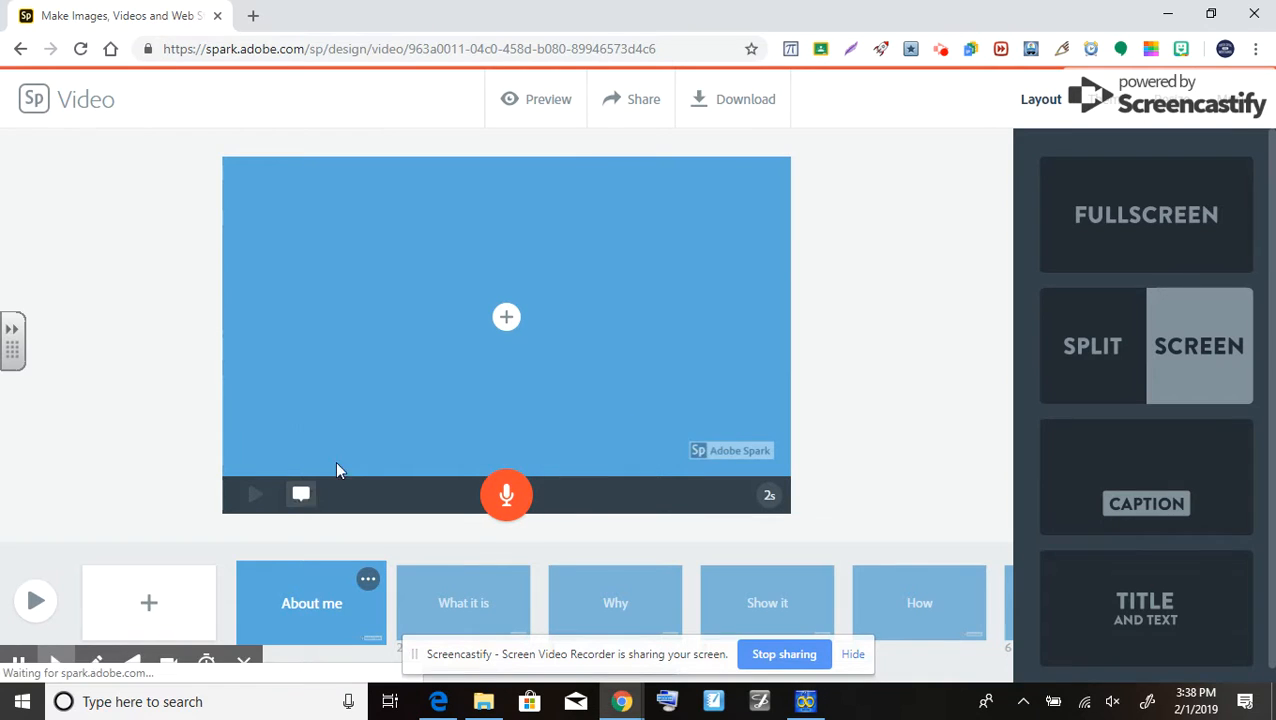
left_click(300, 507)
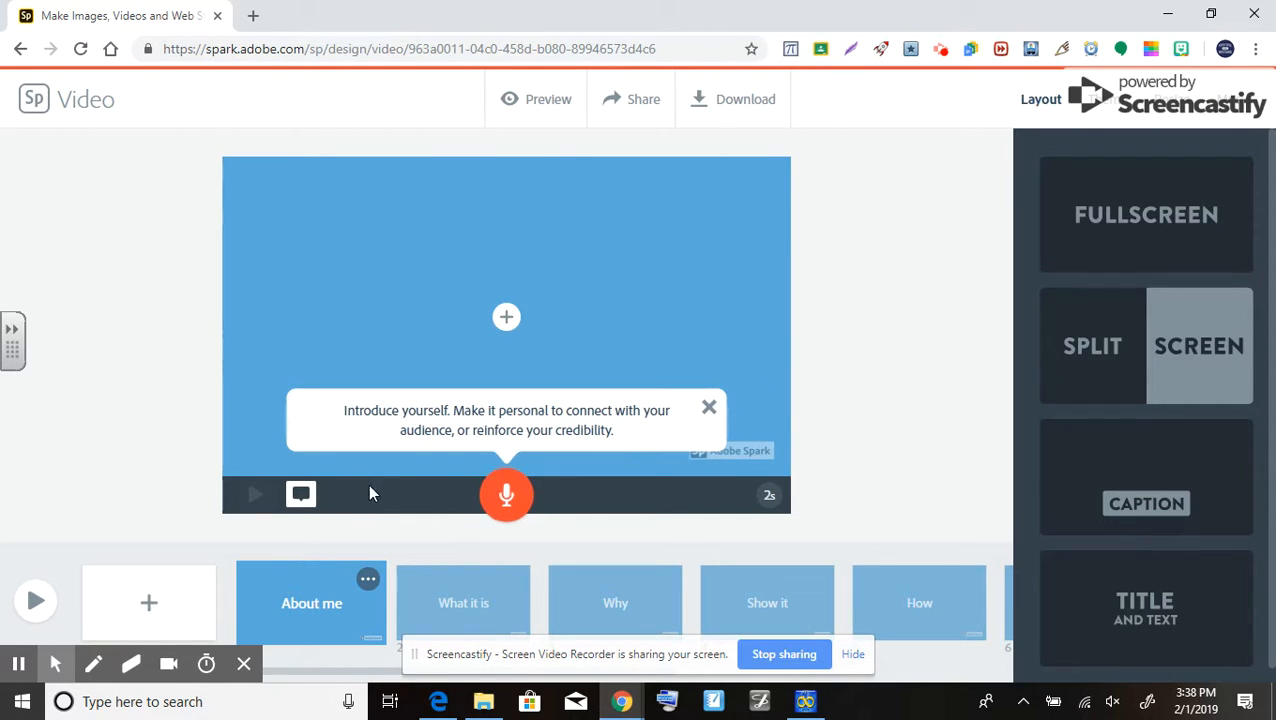
left_click(710, 408)
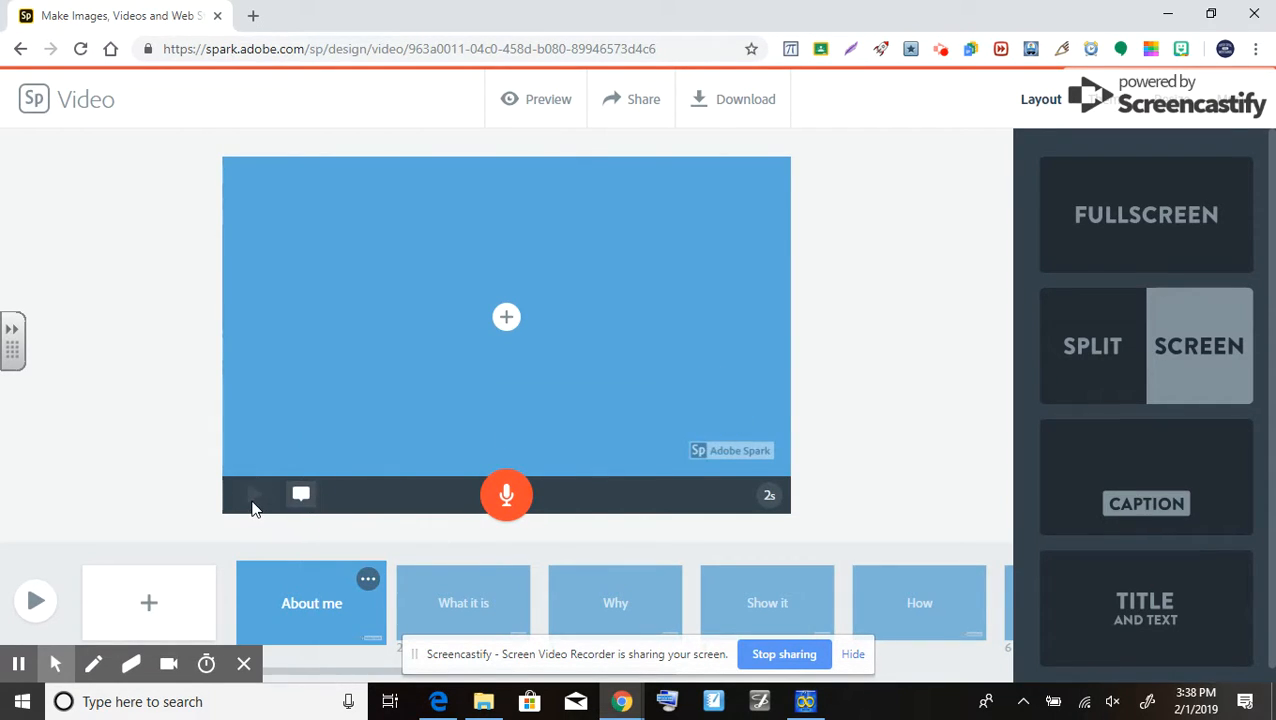
Add the text "instruction for solving a multi-step equation" to the About me slide
left_click(508, 320)
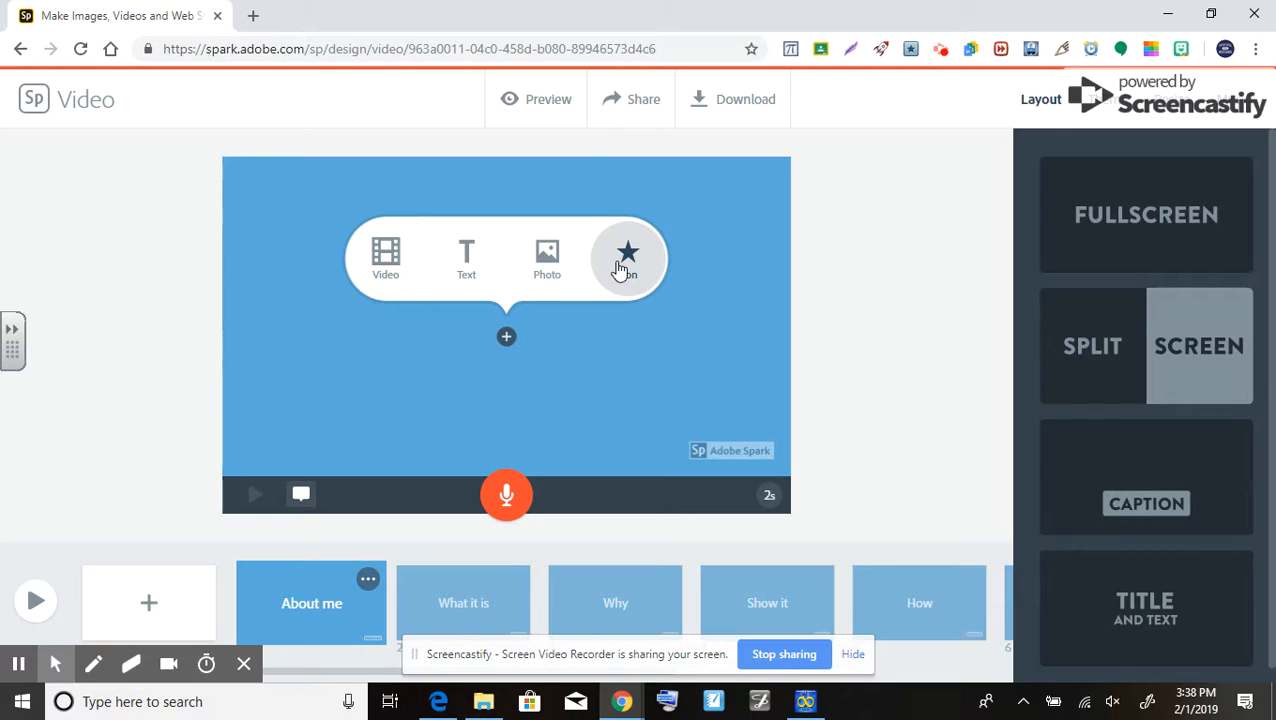
left_click(486, 265)
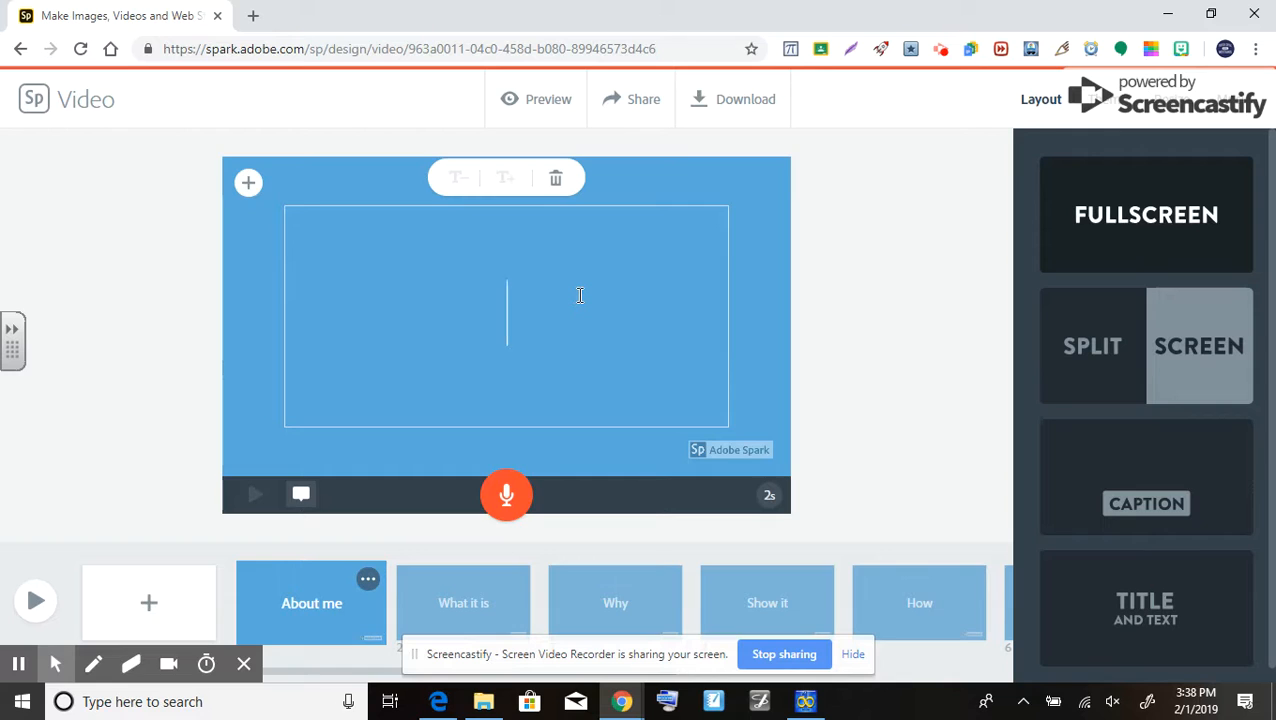
type("instructio")
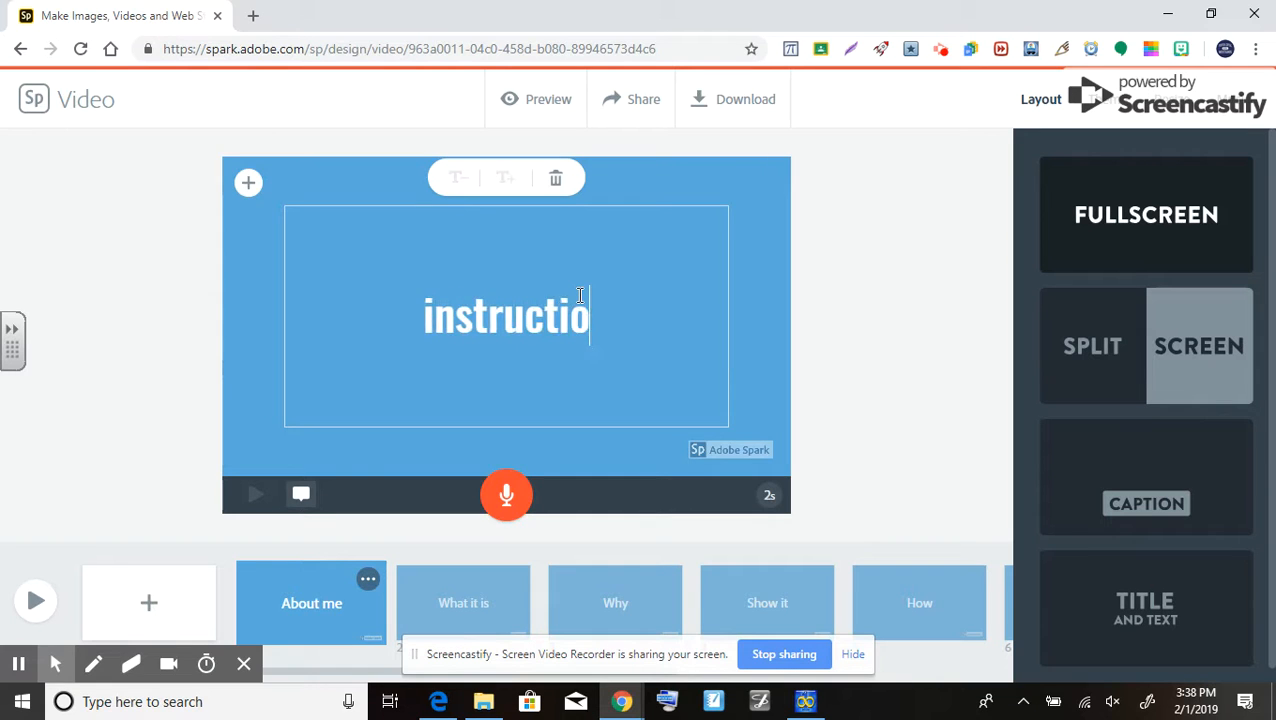
type("n for solving ")
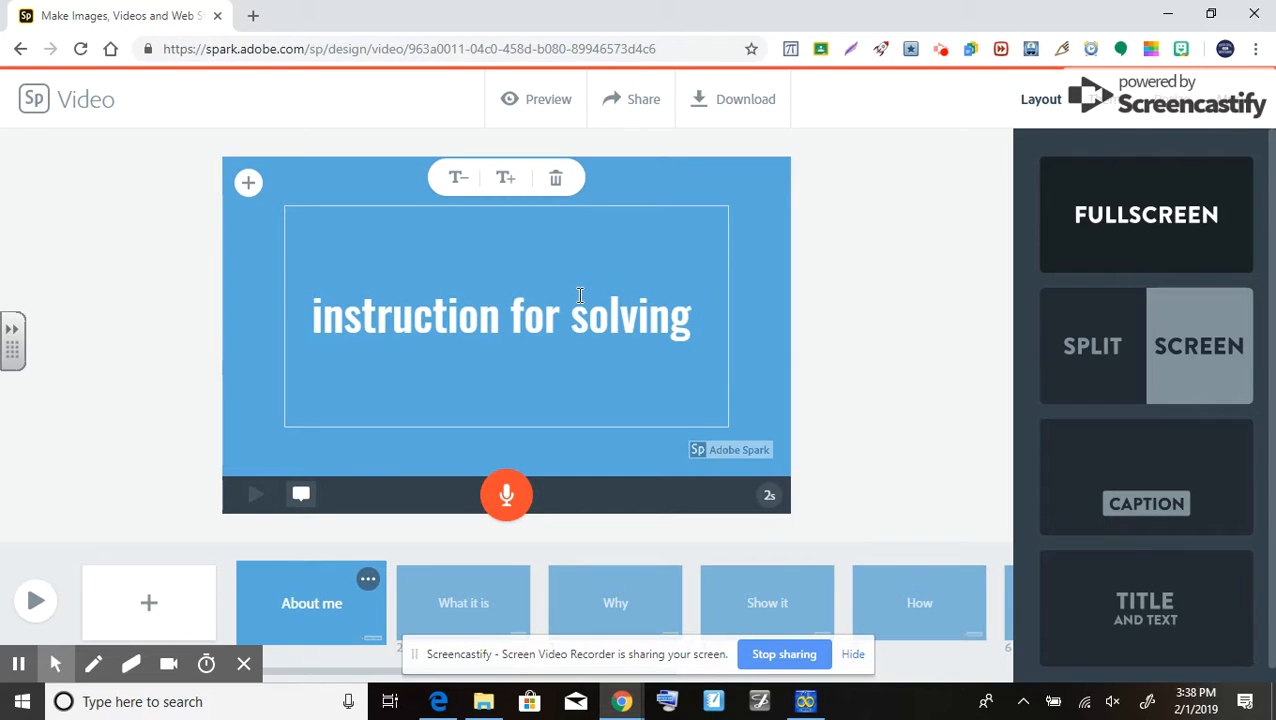
type("a ")
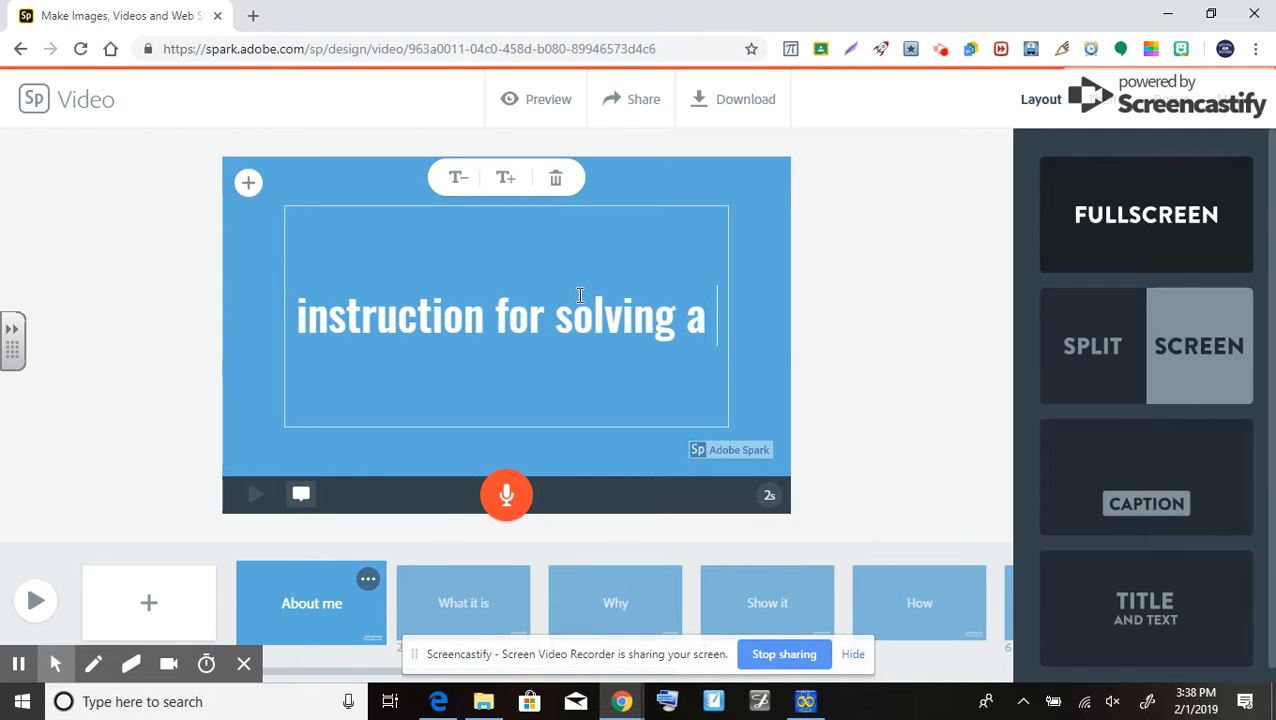
type("multi-step eq")
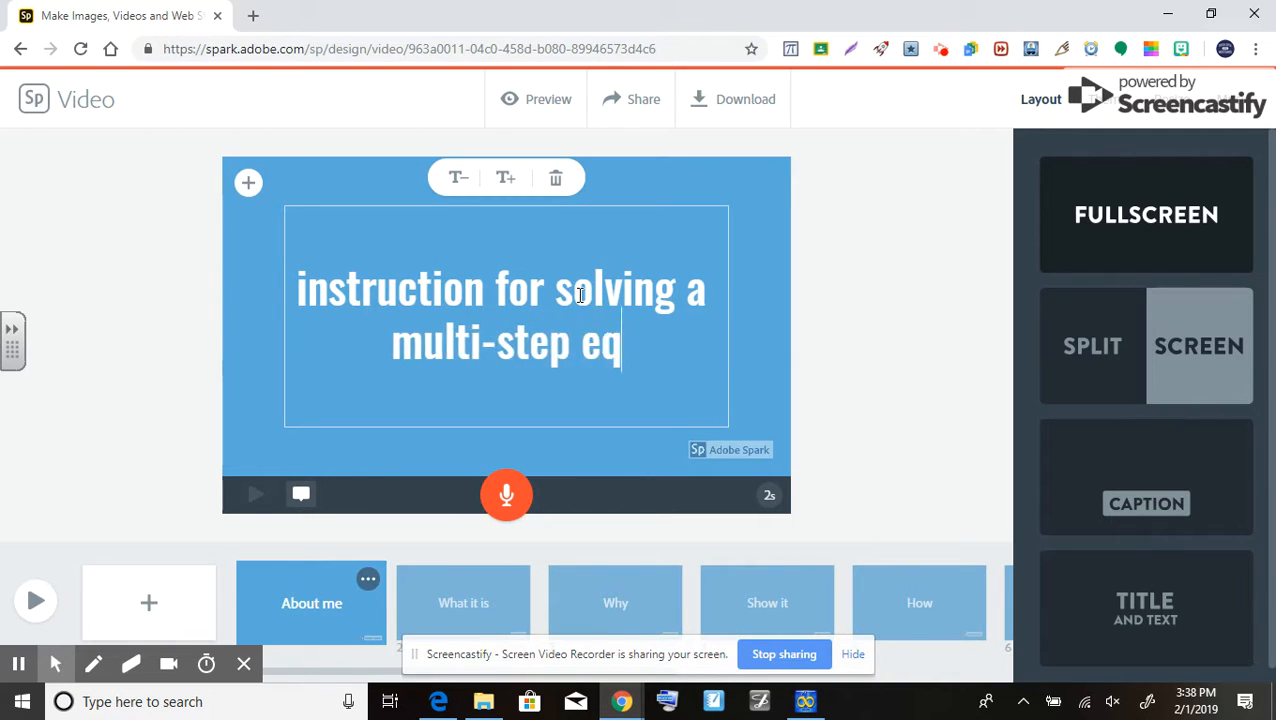
type("uation")
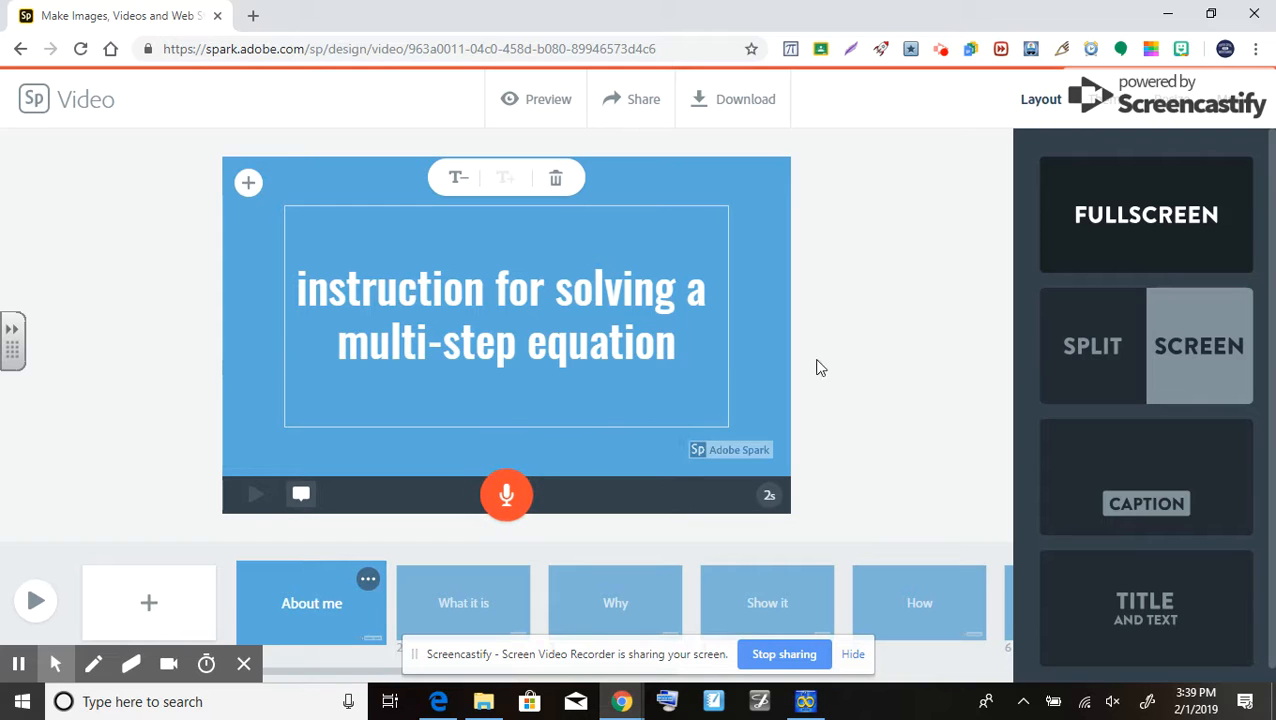
left_click(741, 362)
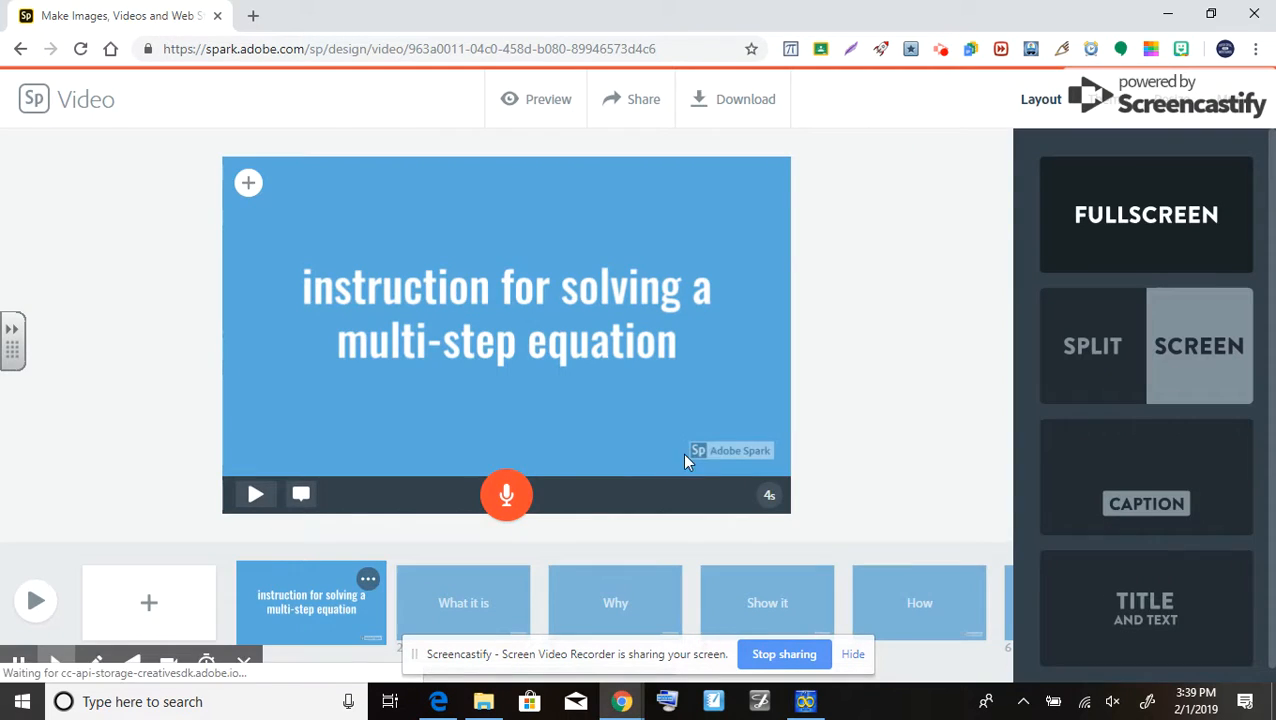
left_click(660, 459)
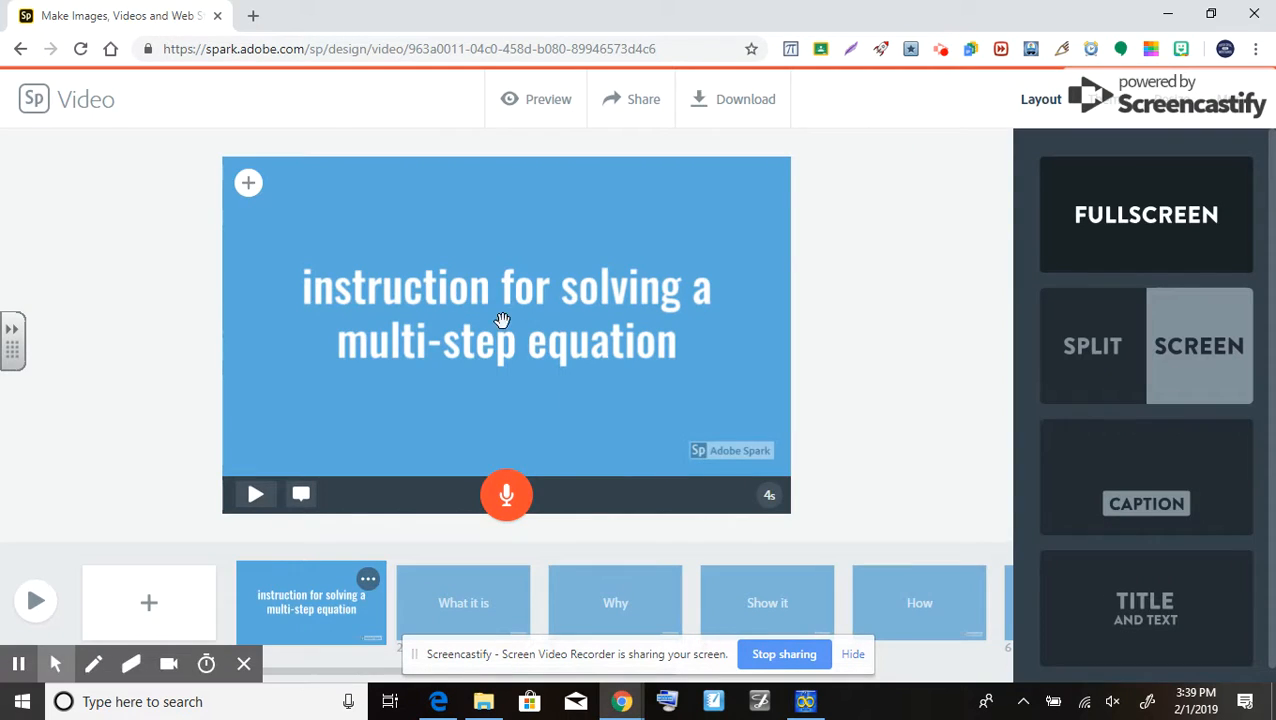
mouse_move(503, 320)
left_mouse_down()
mouse_move(545, 280)
mouse_move(477, 279)
mouse_move(551, 323)
mouse_move(510, 316)
left_mouse_up()
Set the duration of the first slide to 5 seconds
left_click(771, 503)
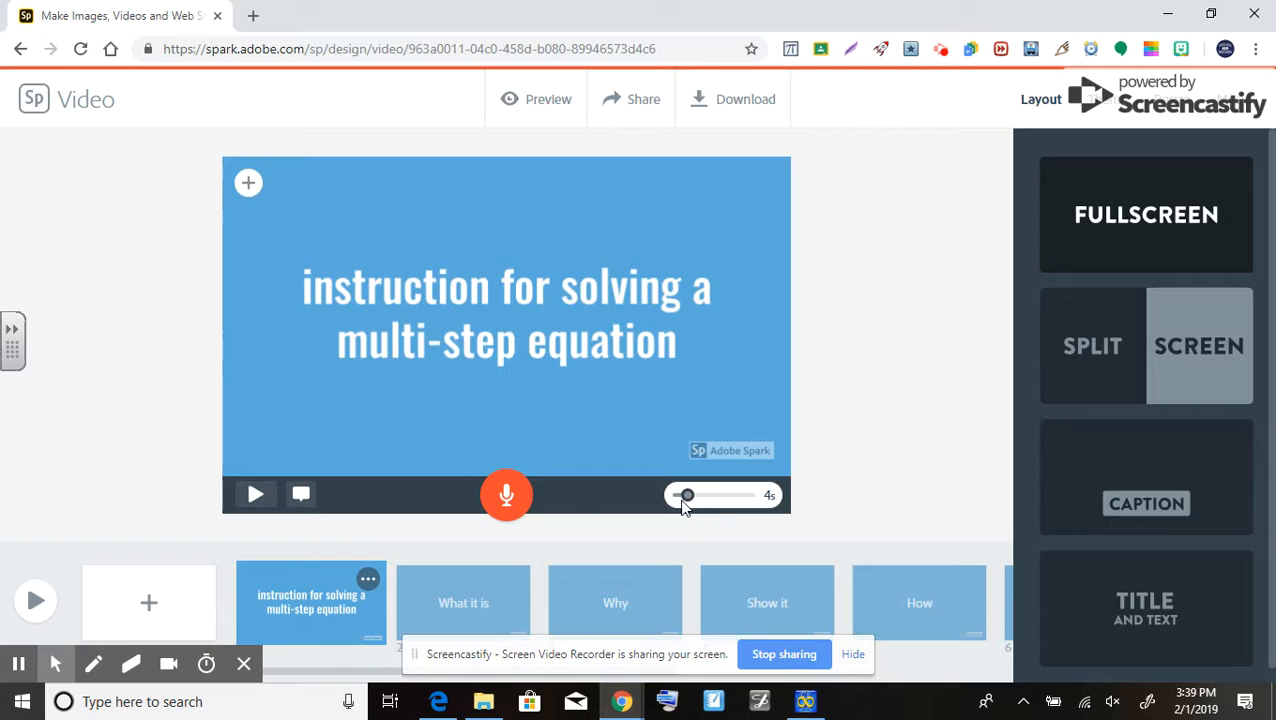
left_click_drag(683, 507, 650, 508)
left_click(682, 499)
mouse_move(682, 499)
left_mouse_down()
mouse_move(700, 504)
mouse_move(690, 500)
left_mouse_up()
Give the What it is slide a split-screen layout and enter the text "3(3x + 7) +4 = x+54" in its blue half
left_click(480, 596)
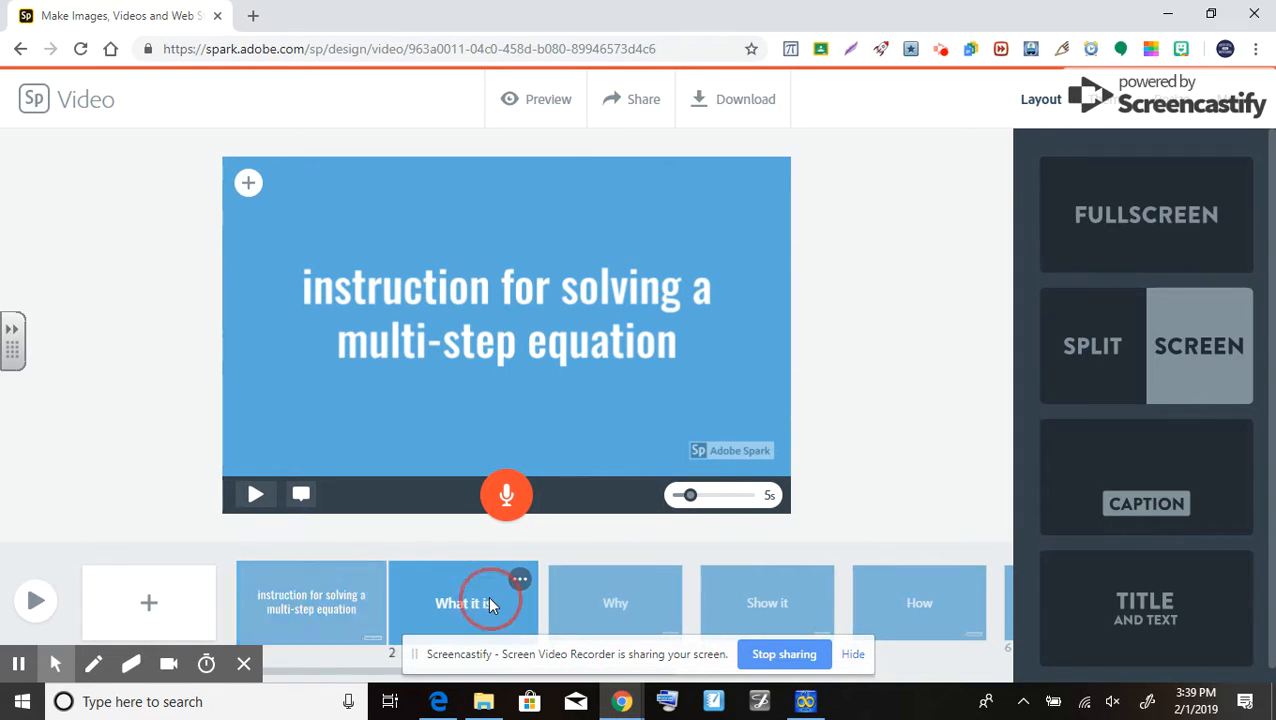
left_click(1148, 343)
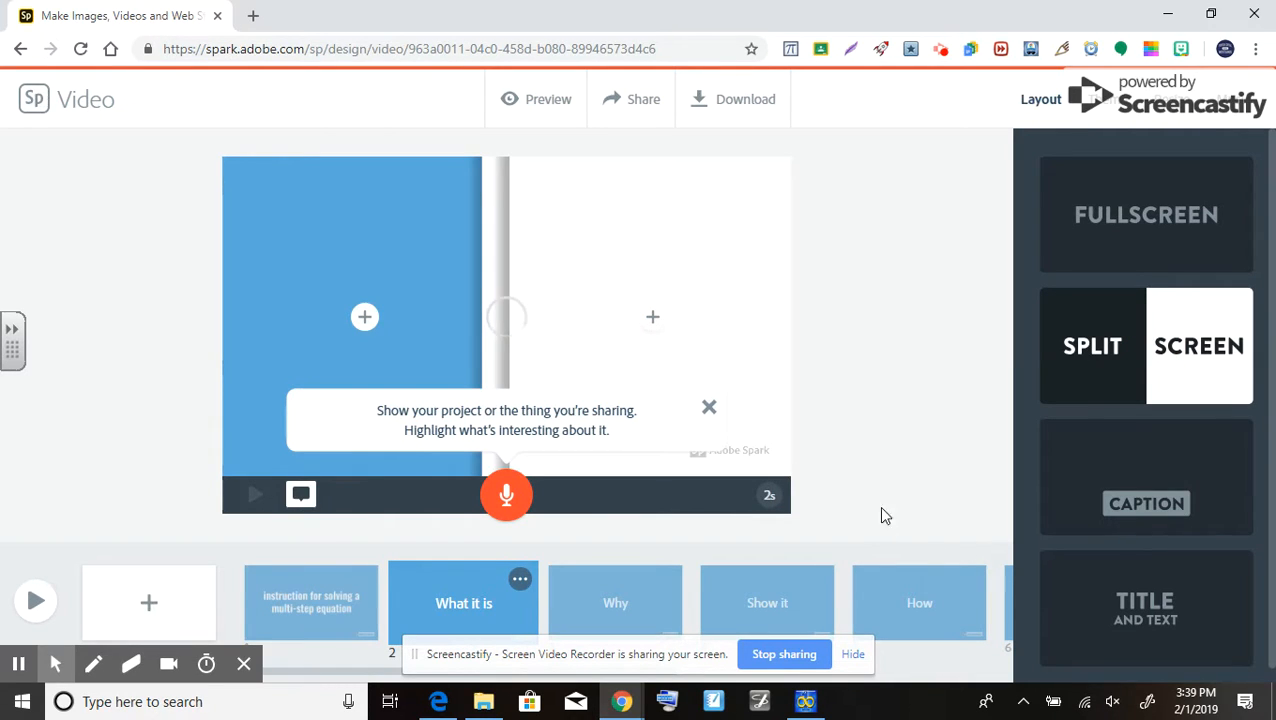
left_click(365, 316)
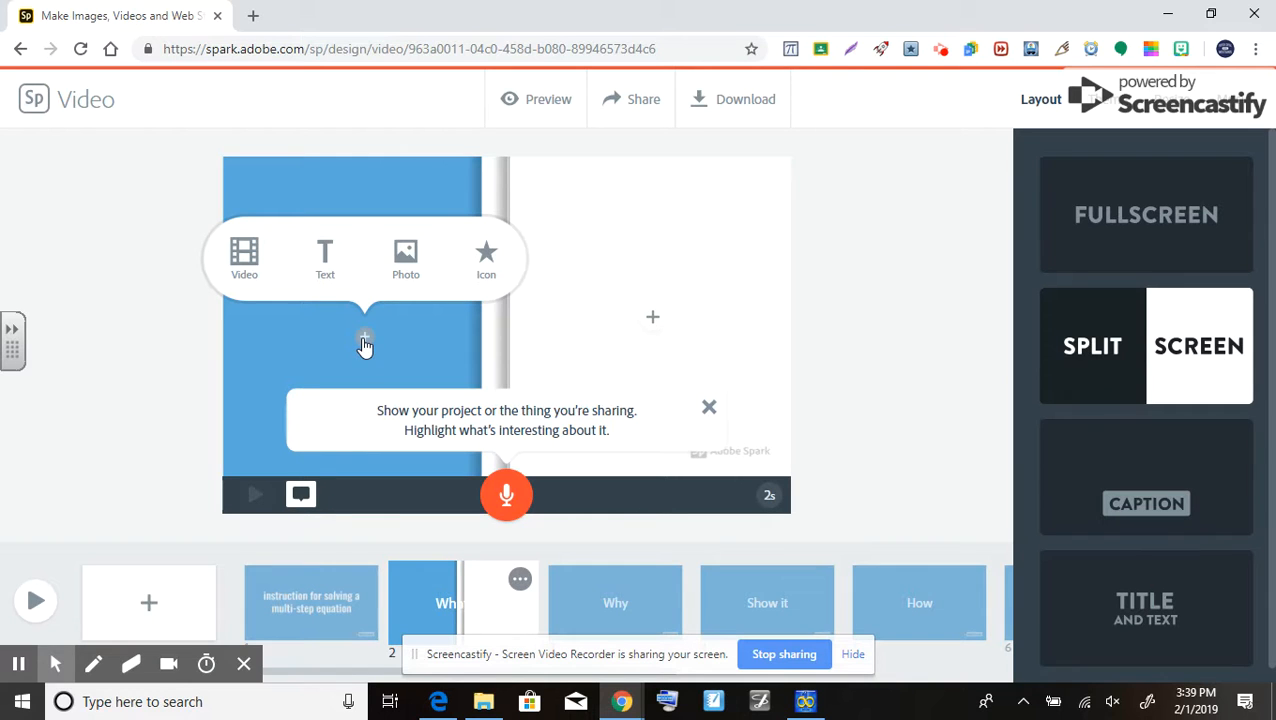
left_click(341, 272)
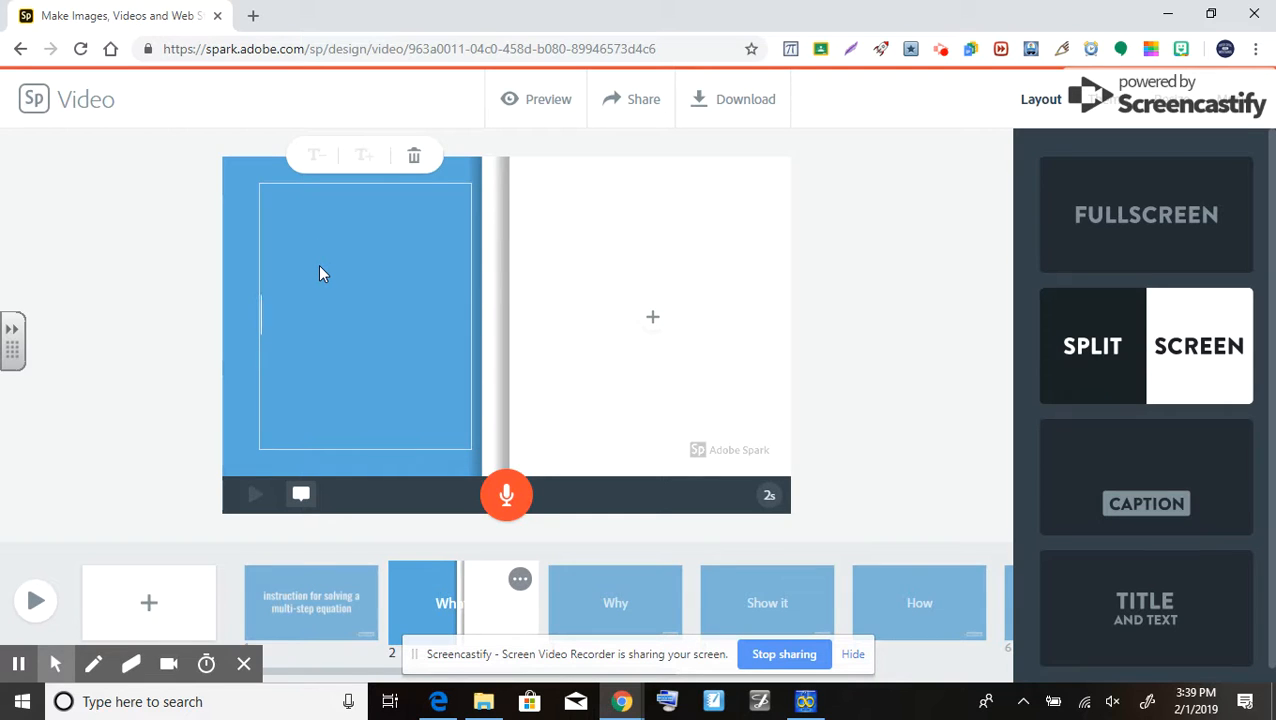
type("3(3x")
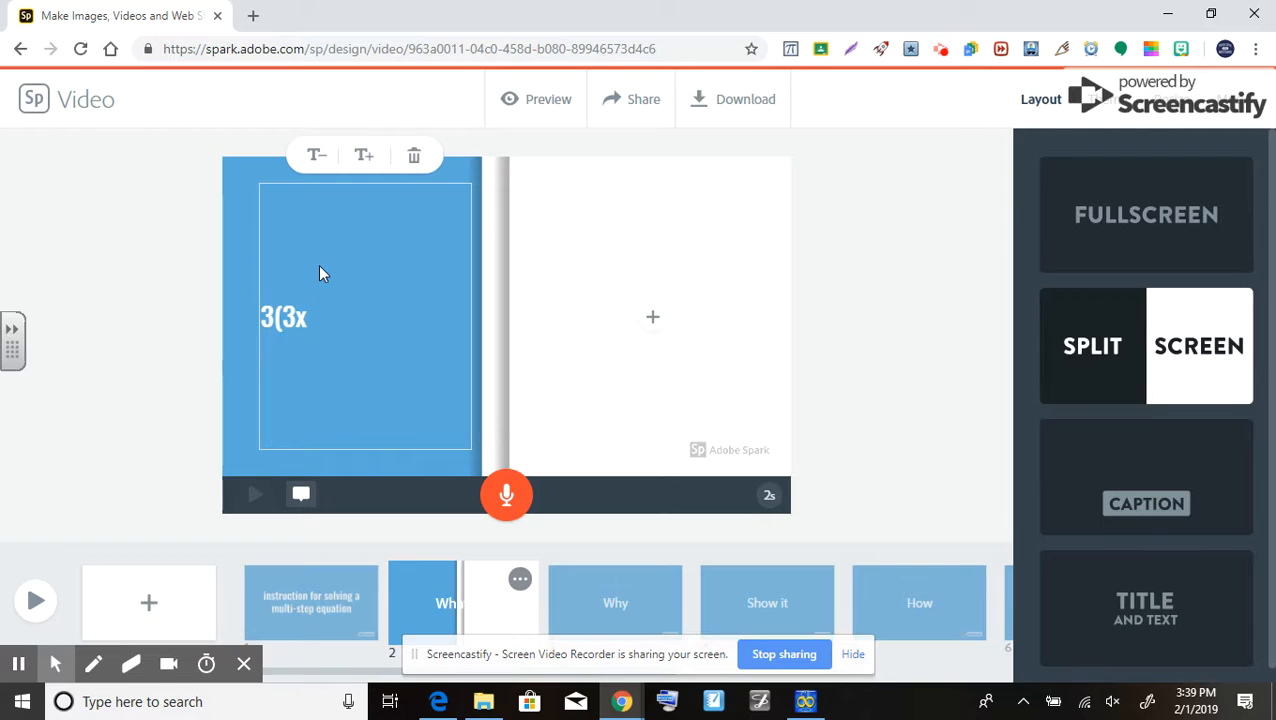
type(" + 7) +4 = x")
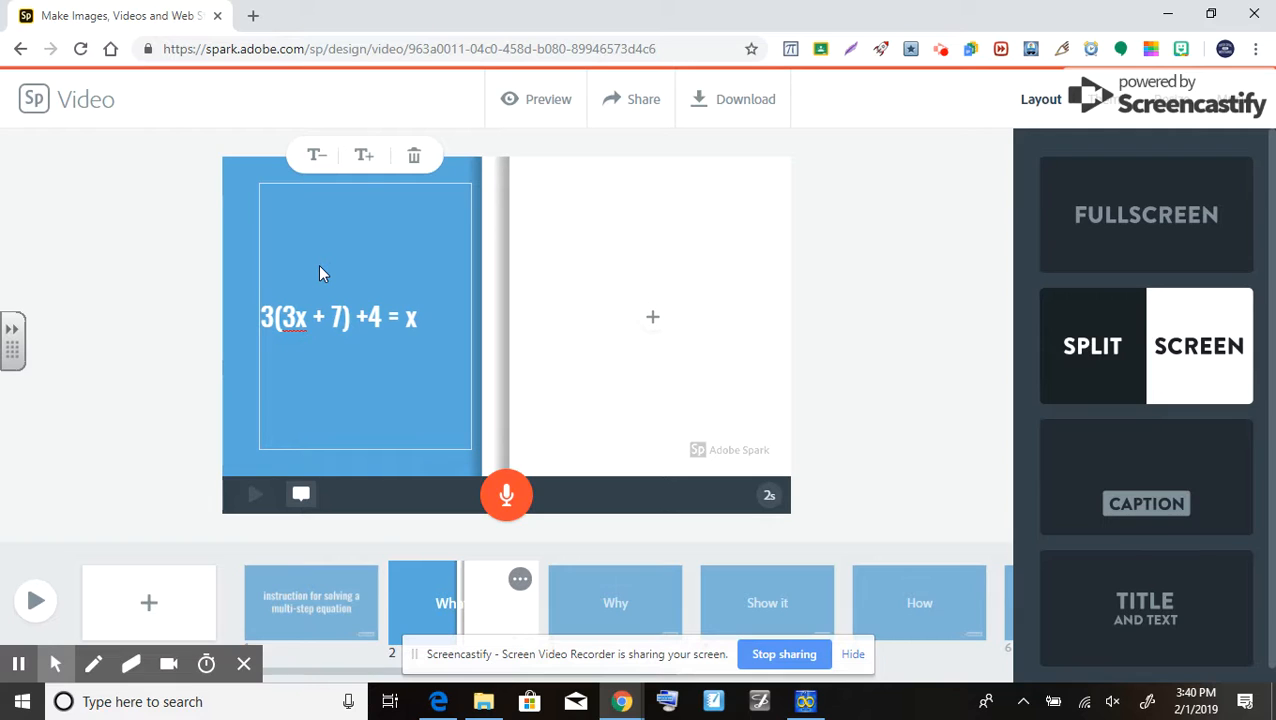
type("+54")
key("Return")
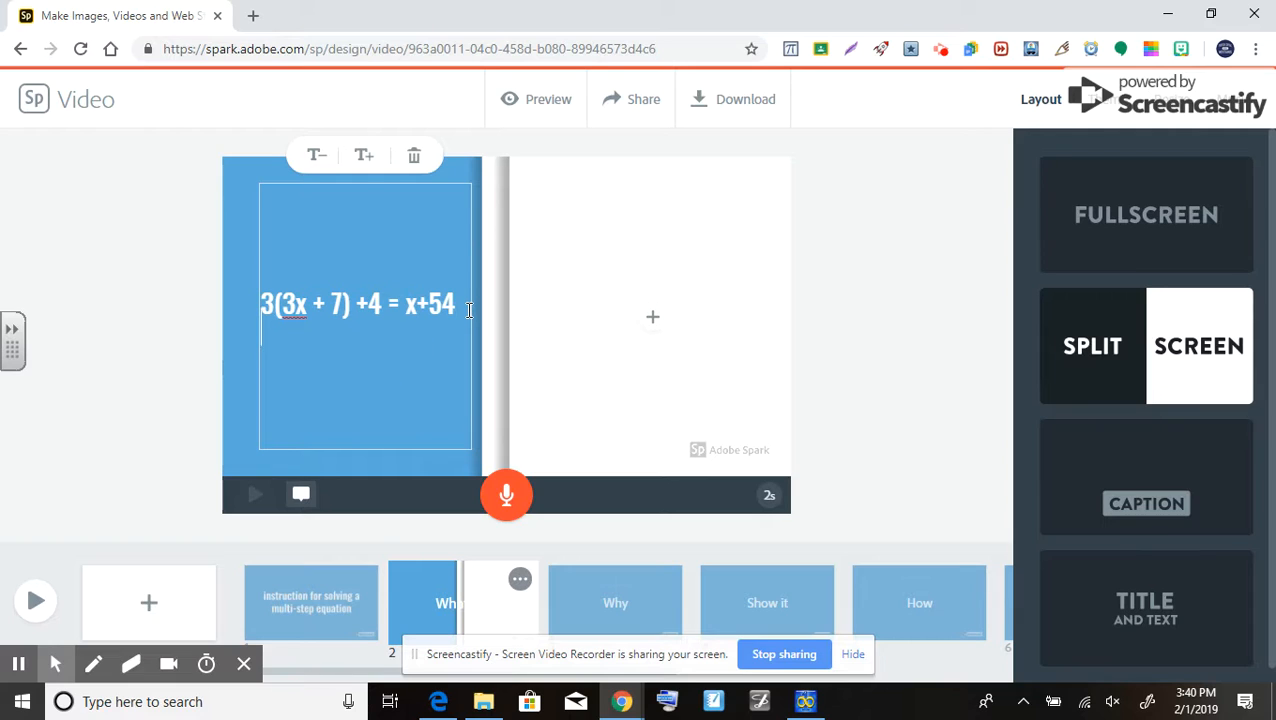
Add the second equation line "9x+21+4 = x+54" below the first one
type("9")
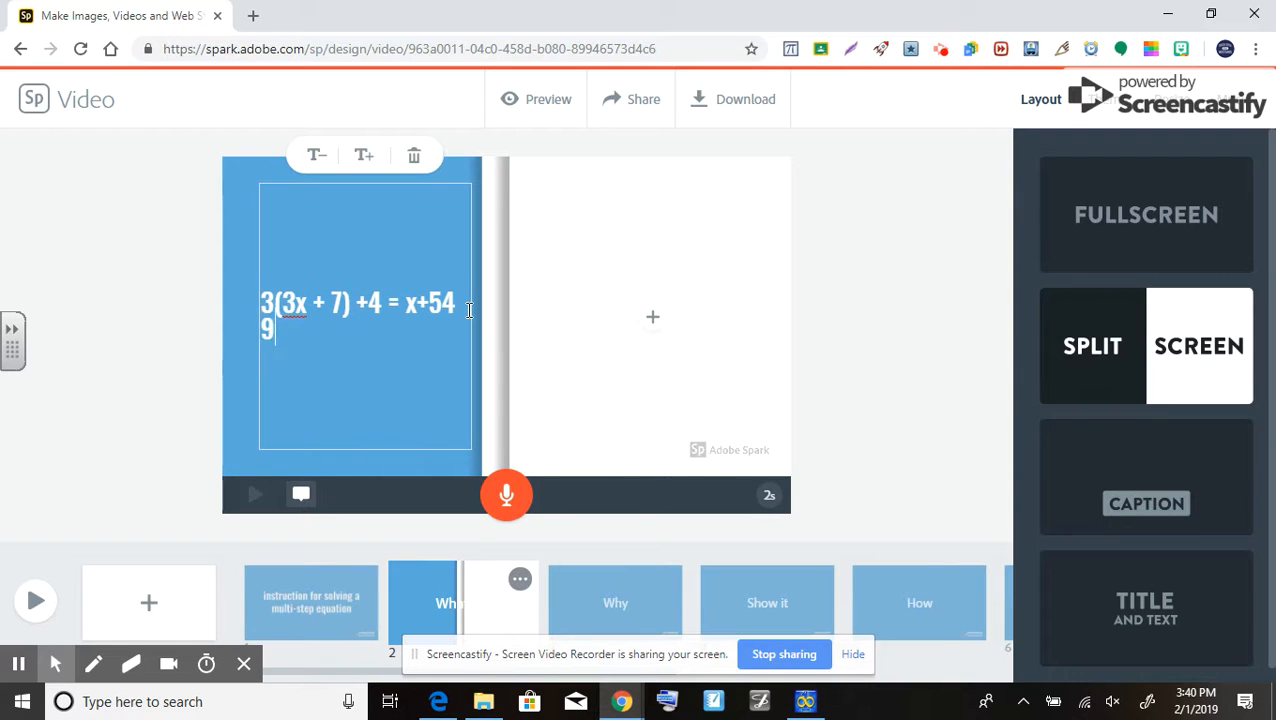
type("x+")
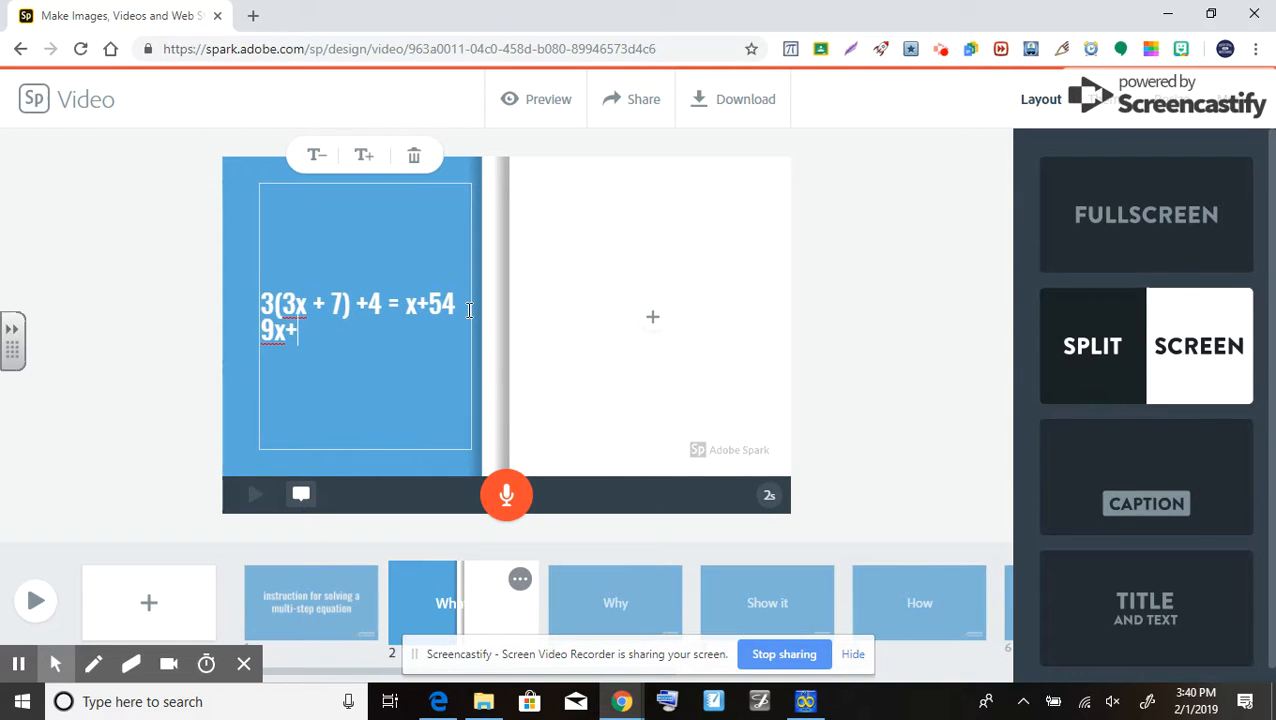
type("21+4 = x+")
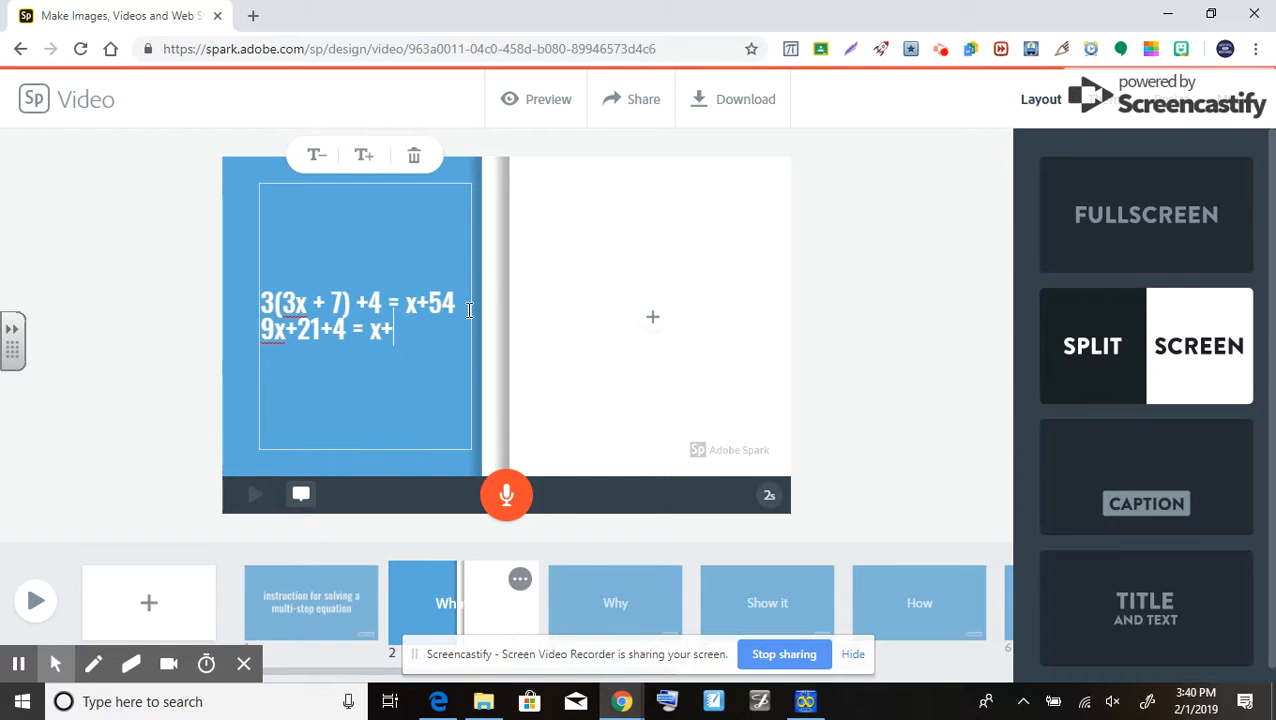
type("54")
key("Return")
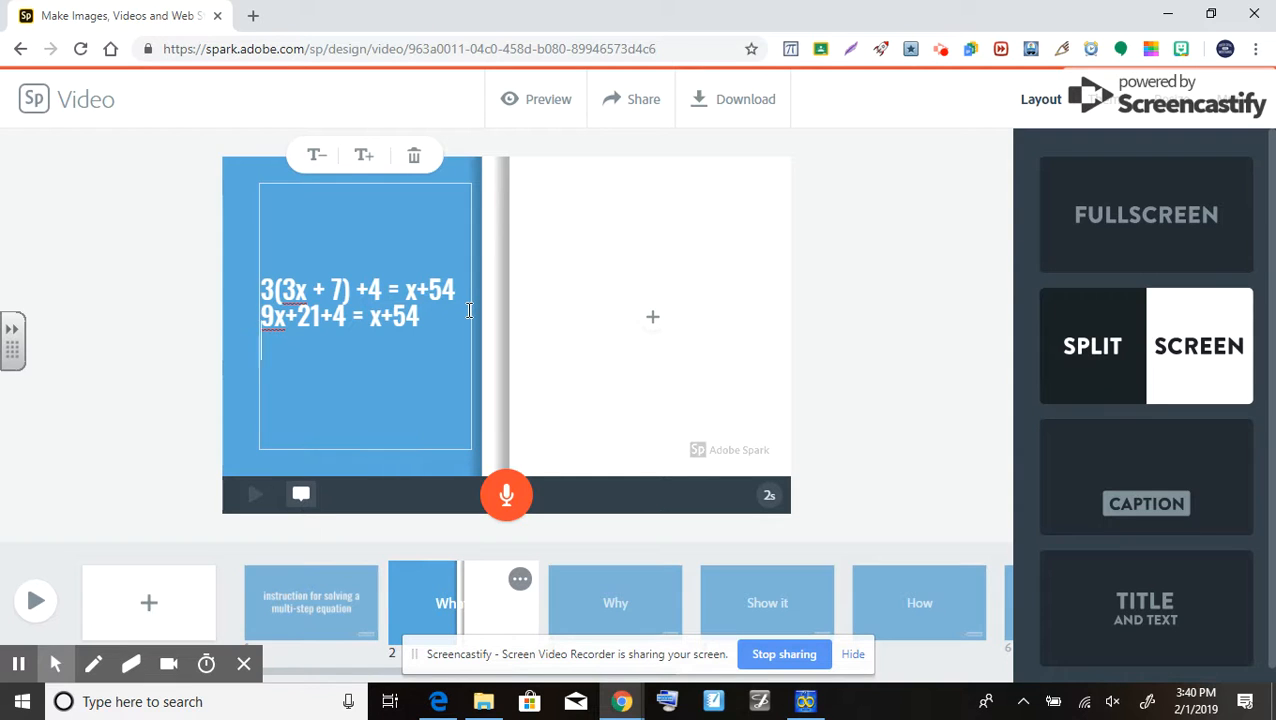
Add the line "9x+25 = x+54" and beneath it a line with "-x" under each side of the equation
type("9x+25")
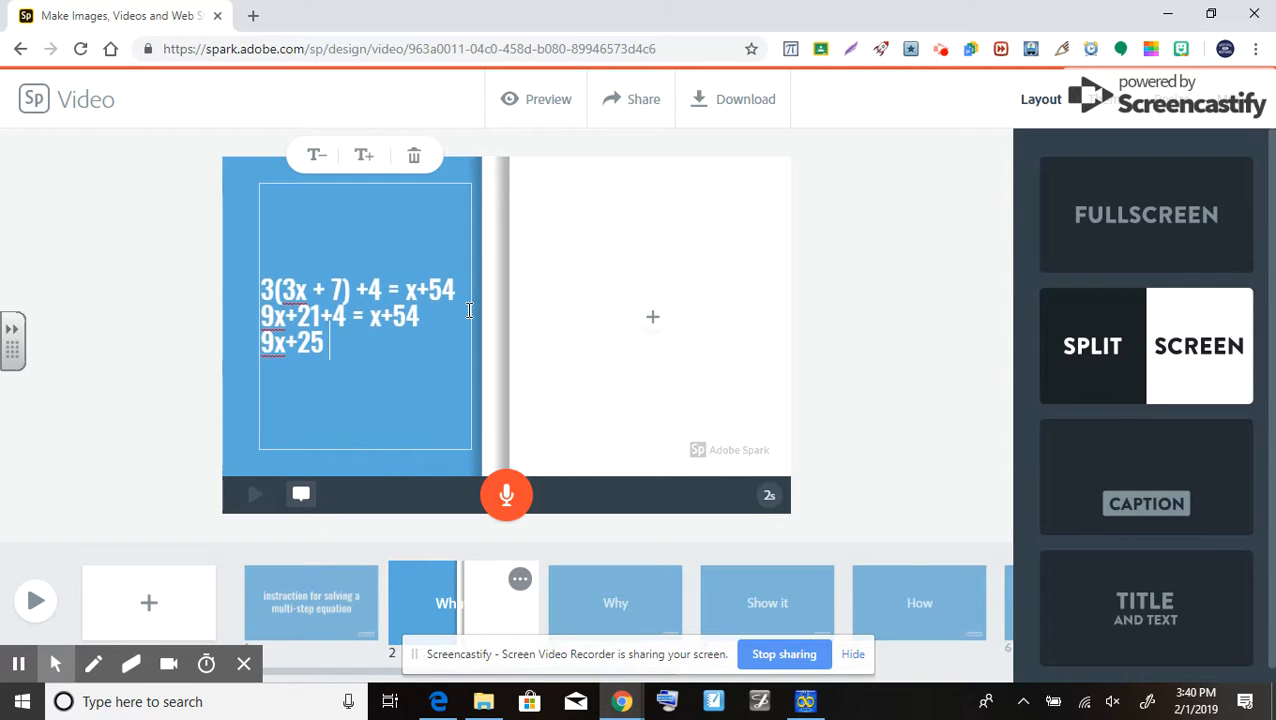
type(" = x+54")
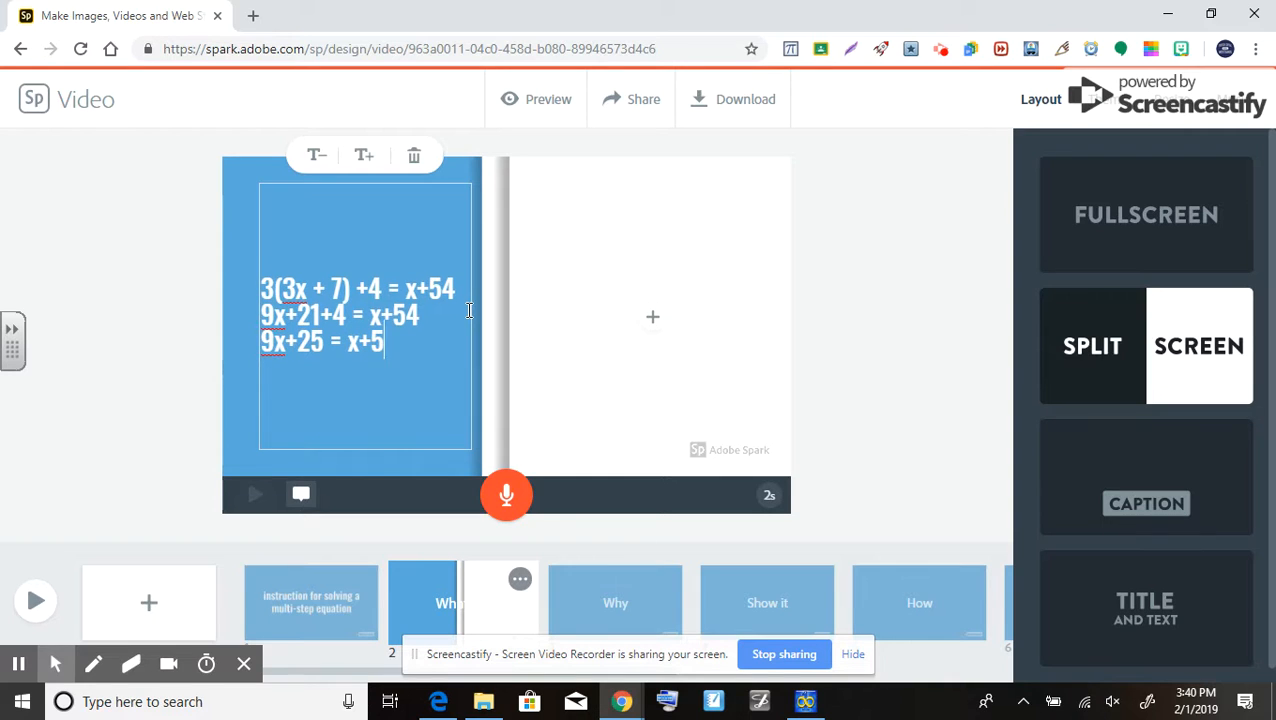
key("Return")
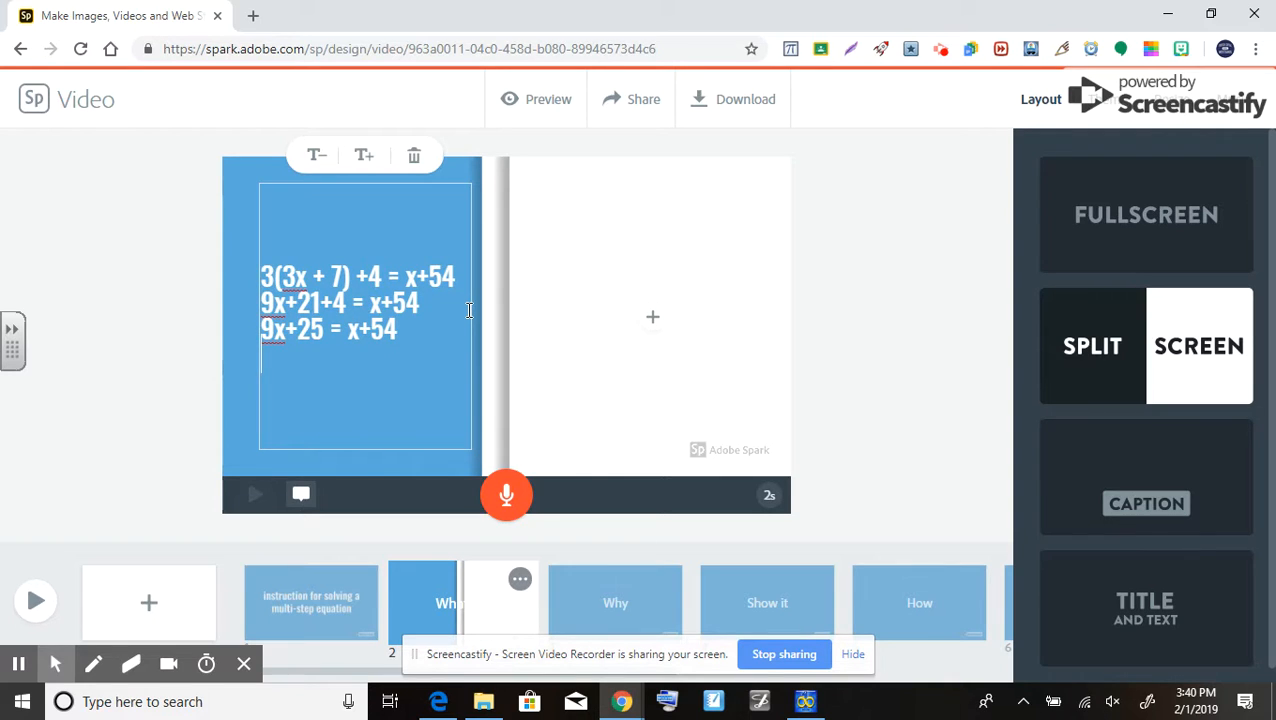
type("-x       ")
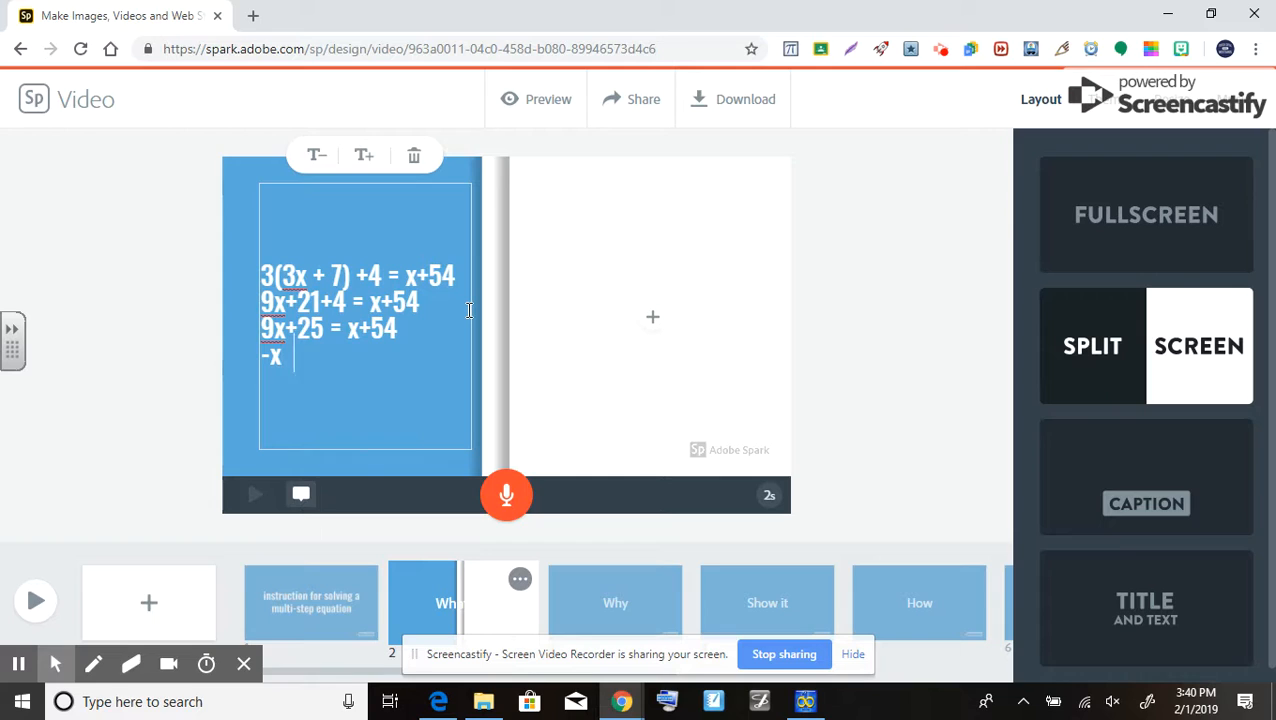
type("  -x")
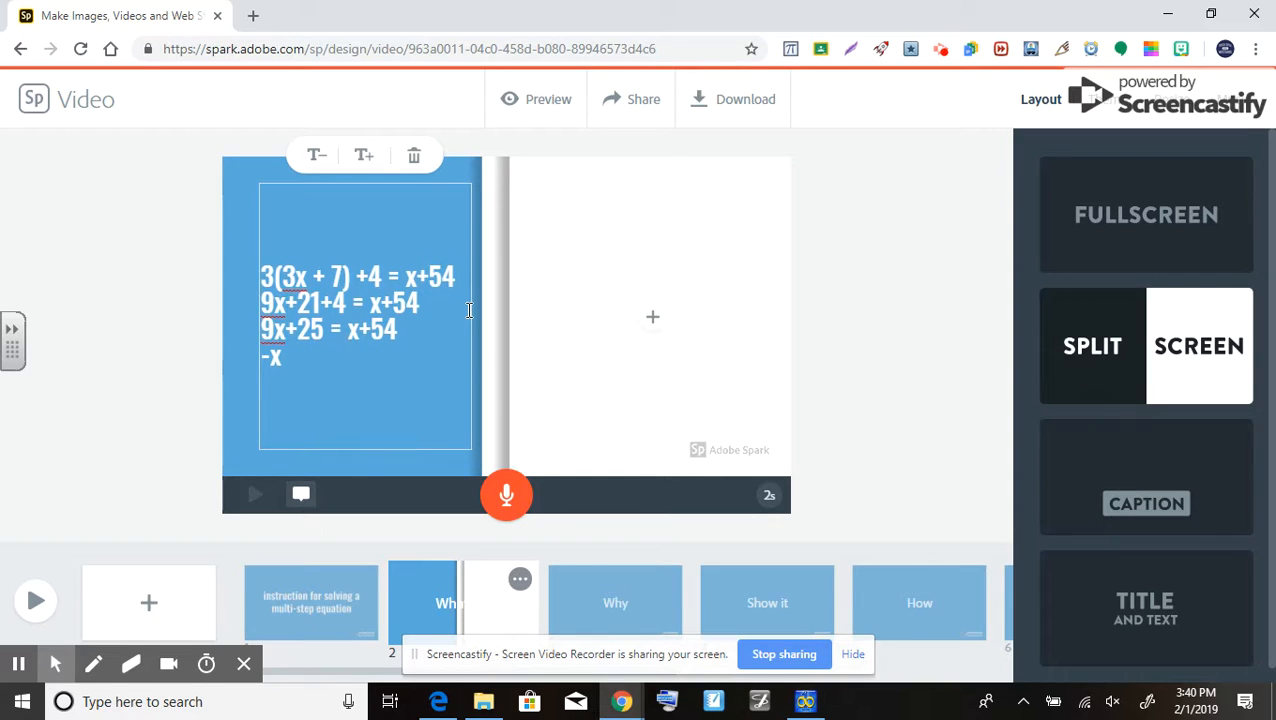
key("Return")
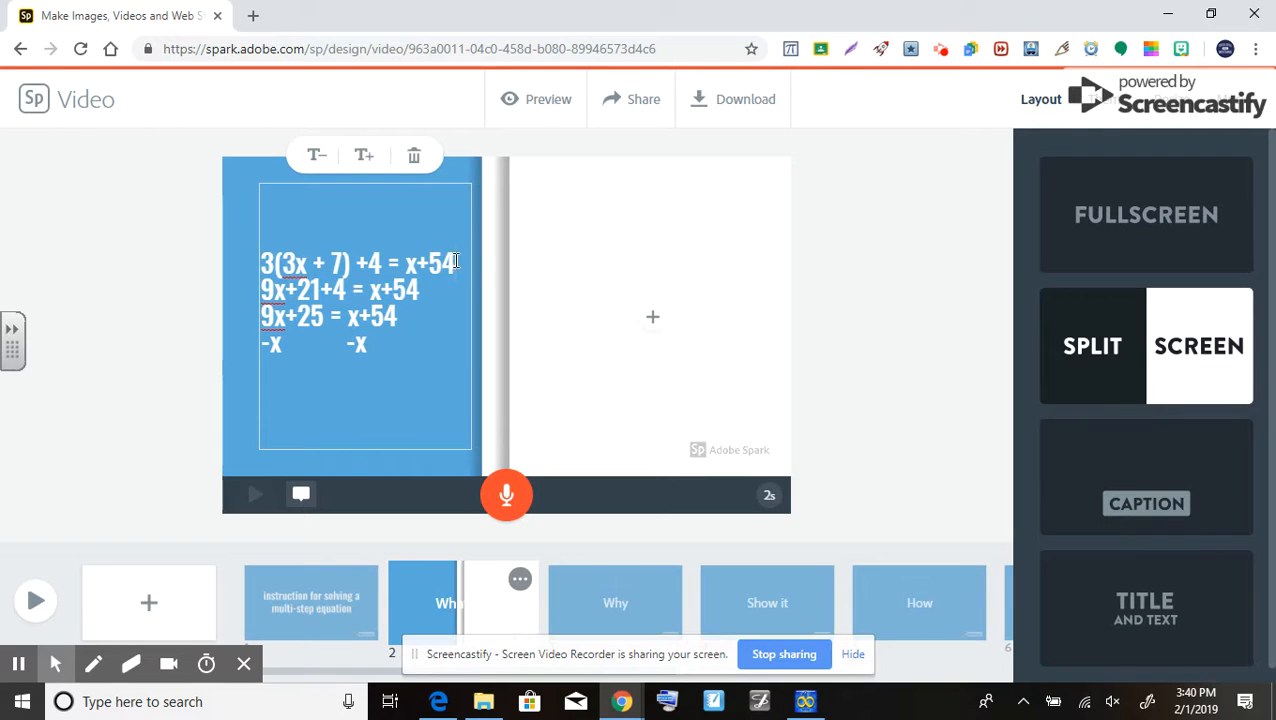
Insert blank lines after the first and second equations, keeping the "-x" line directly under the third
left_click(455, 261)
key("Return")
left_click(422, 300)
key("Return")
left_click(402, 345)
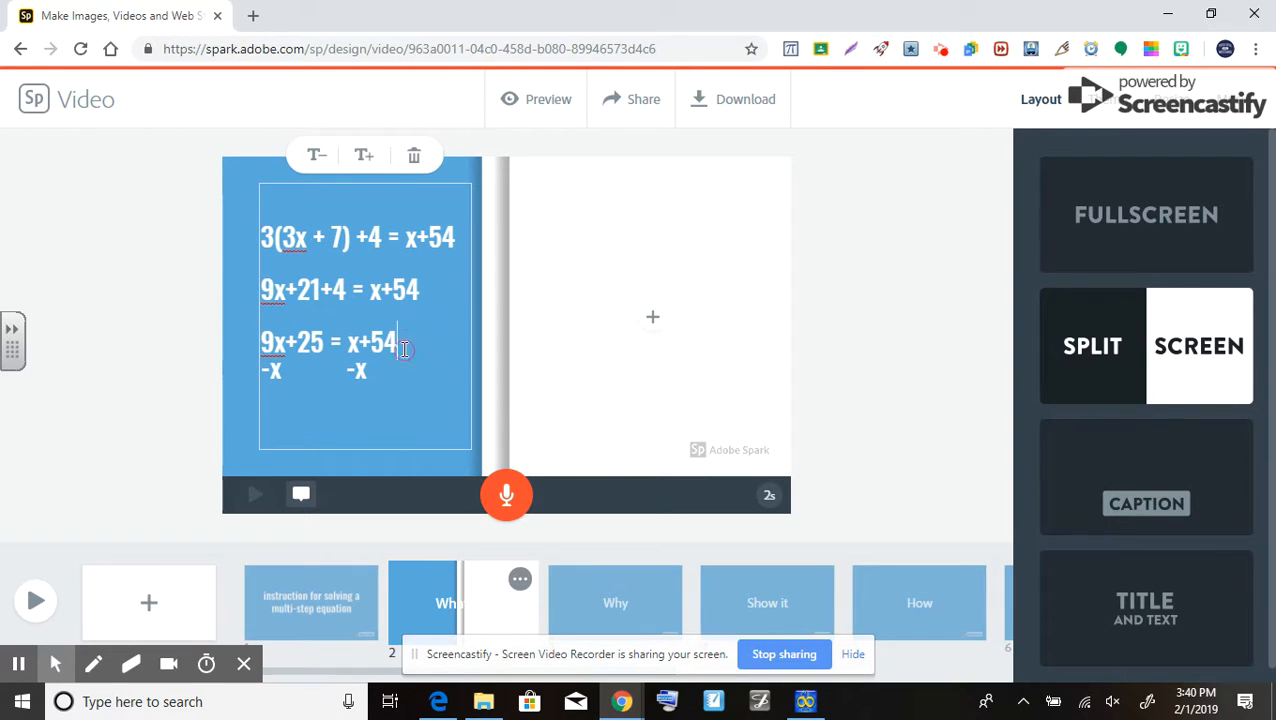
key("Return")
key("BackSpace")
Add the equation "8x + 25 = 54" below the "-x" line, separated by a blank line
left_click(389, 364)
key("Return")
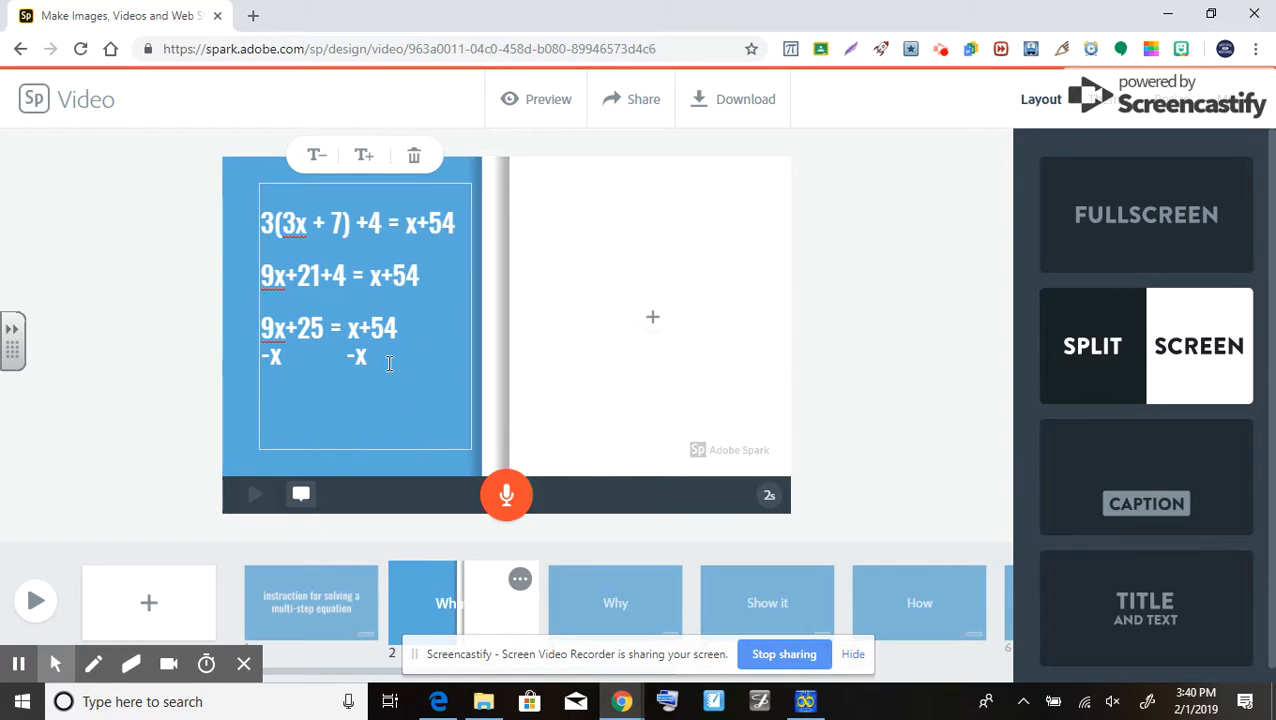
key("Return")
type("8x")
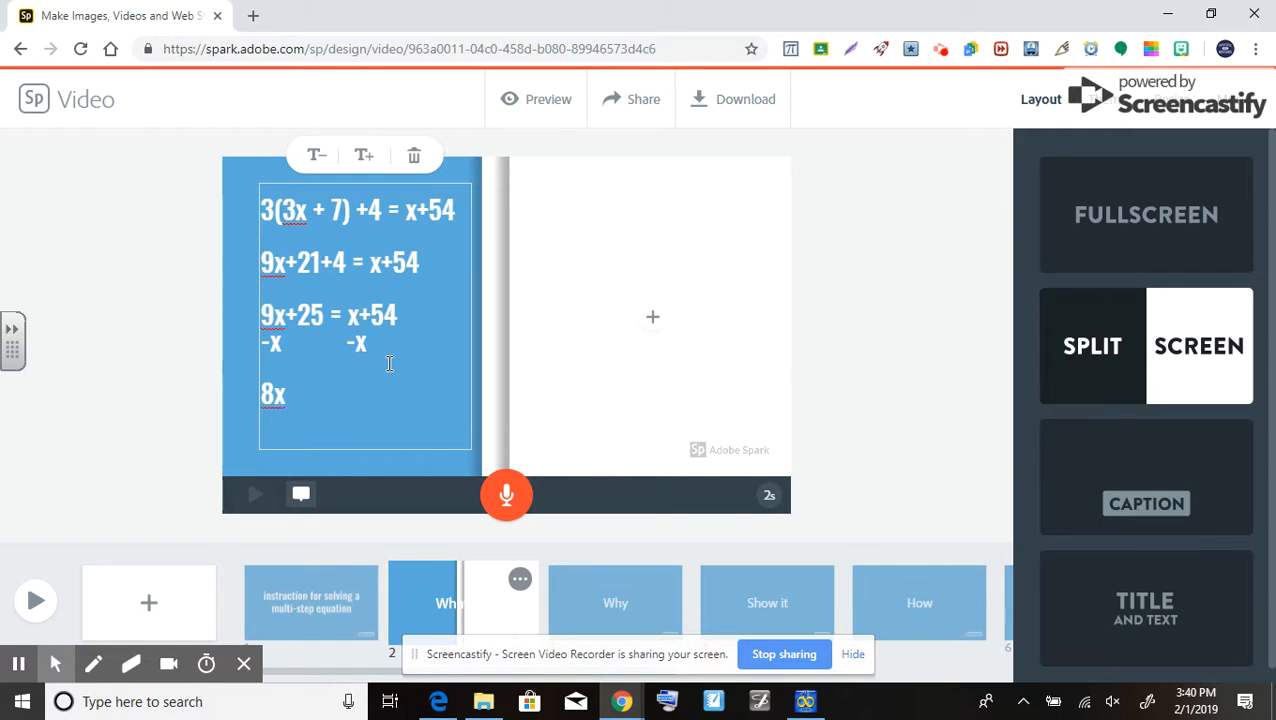
type(" + 25 = 54")
key("Return")
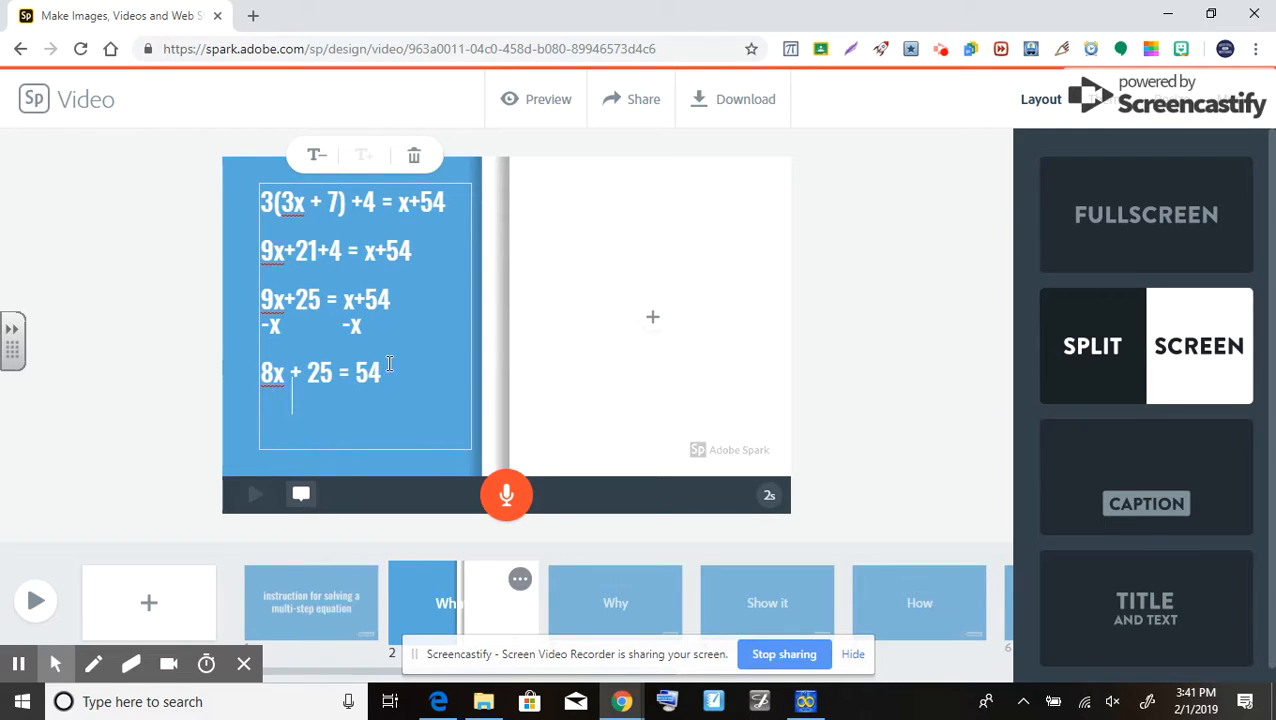
Write "-25" under both sides of the last equation, leave a blank line, and add "8x=29"
type("-25    -25")
key("Return")
key("Return")
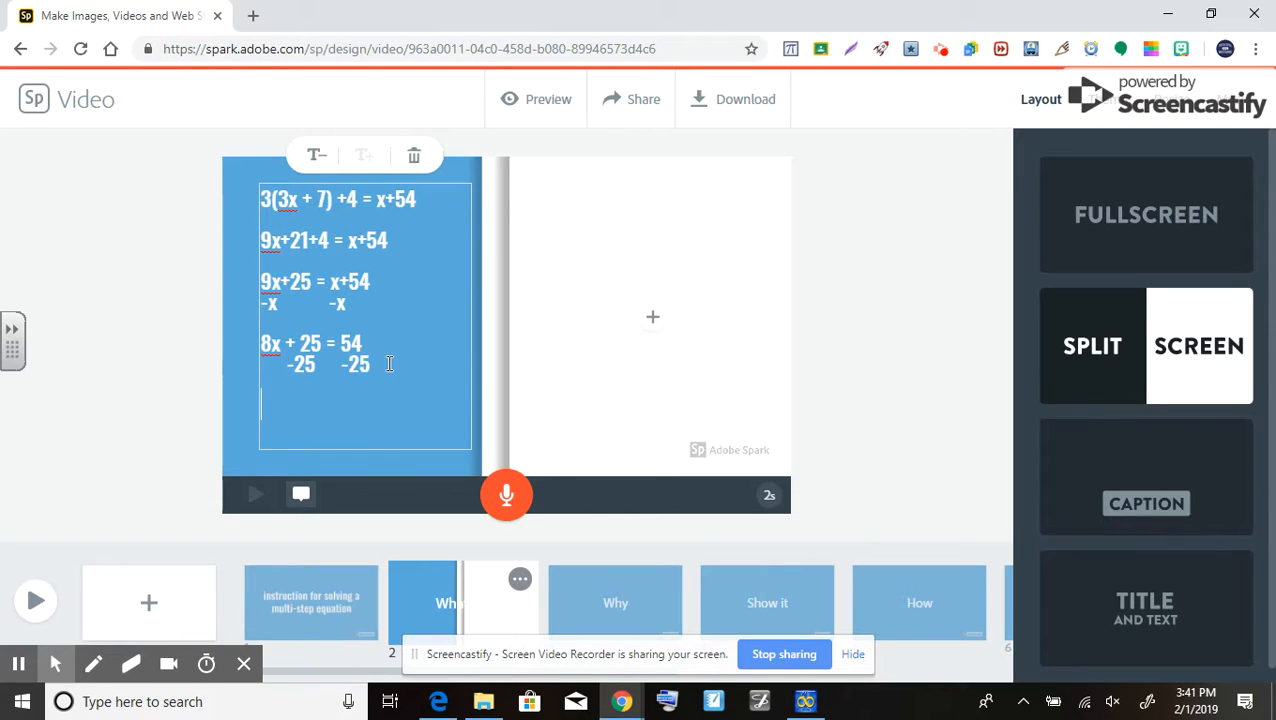
type("8x=29")
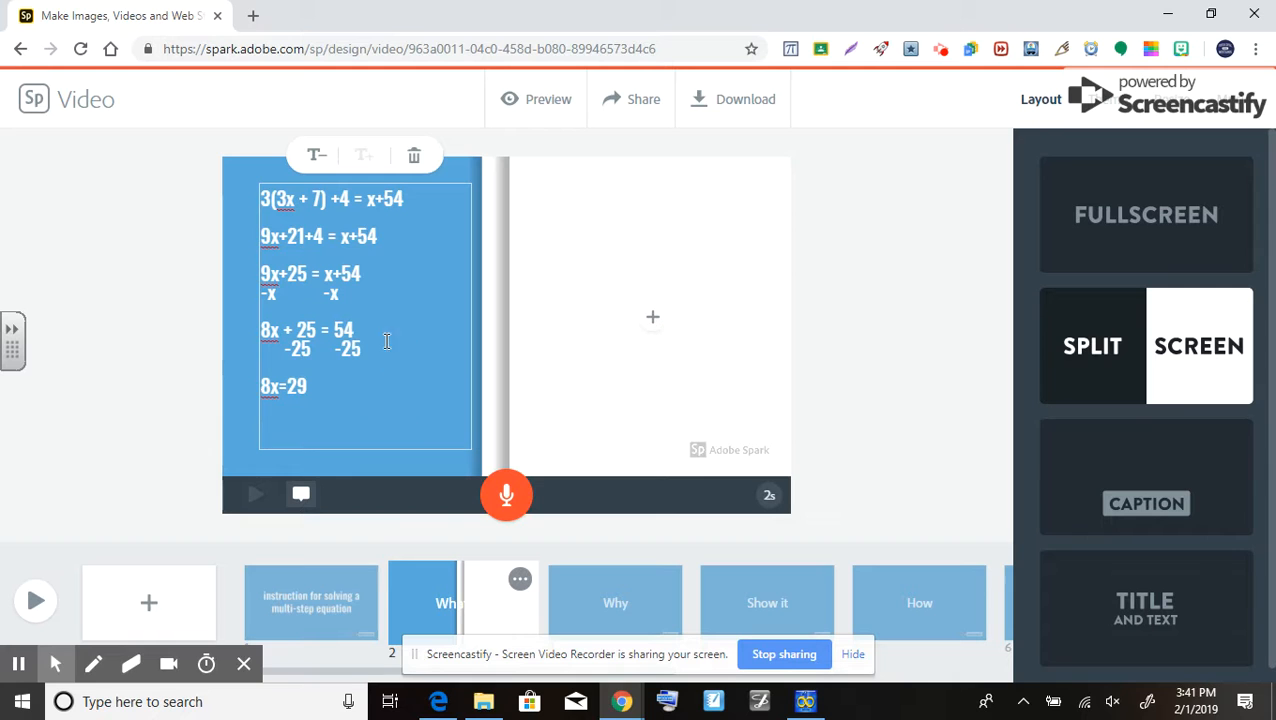
left_click(263, 386)
key("ctrl+u")
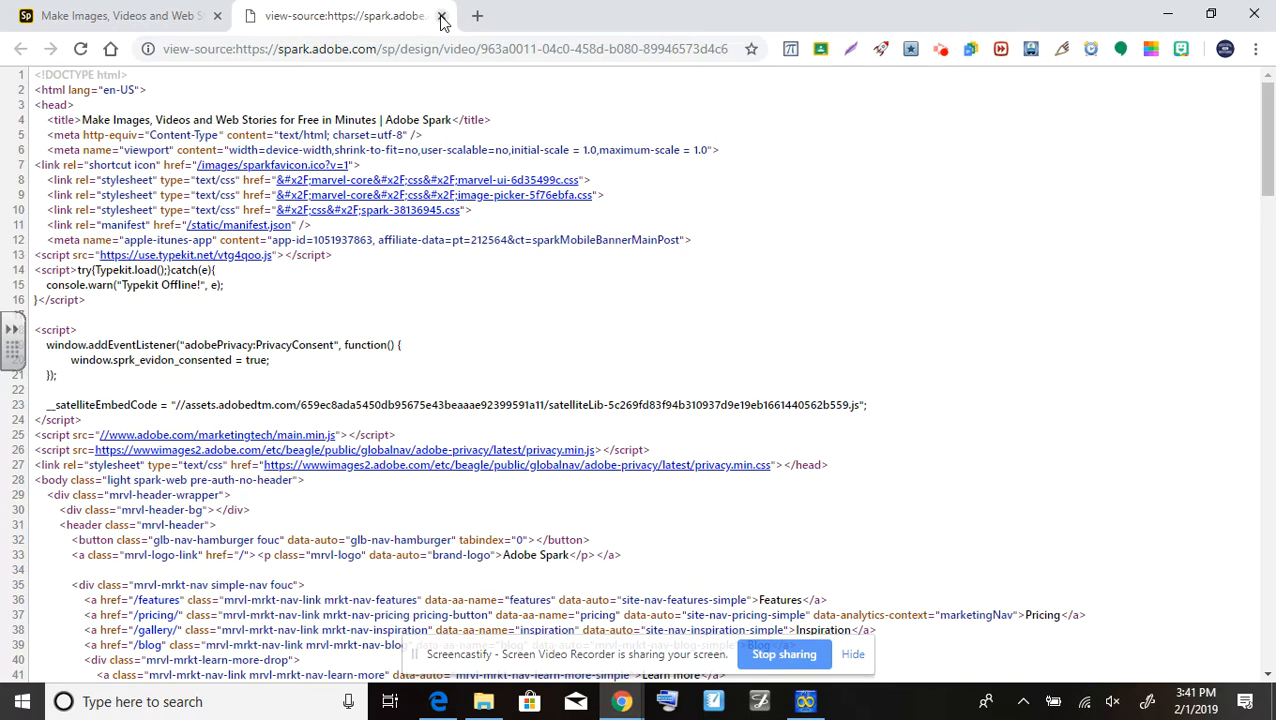
left_click(441, 16)
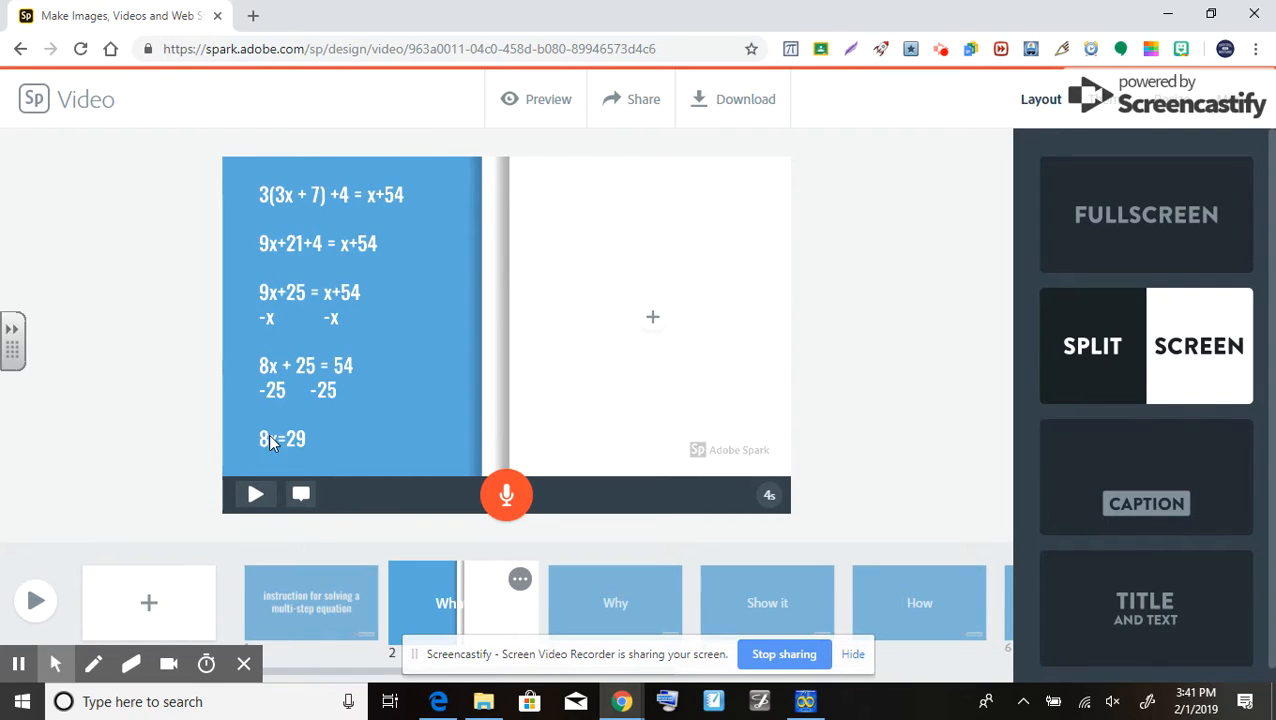
Add "/8" under both sides of "8x=29" and finish the solution with the line "x = 29/8"
left_click(270, 441)
left_click(276, 441)
left_click(282, 440)
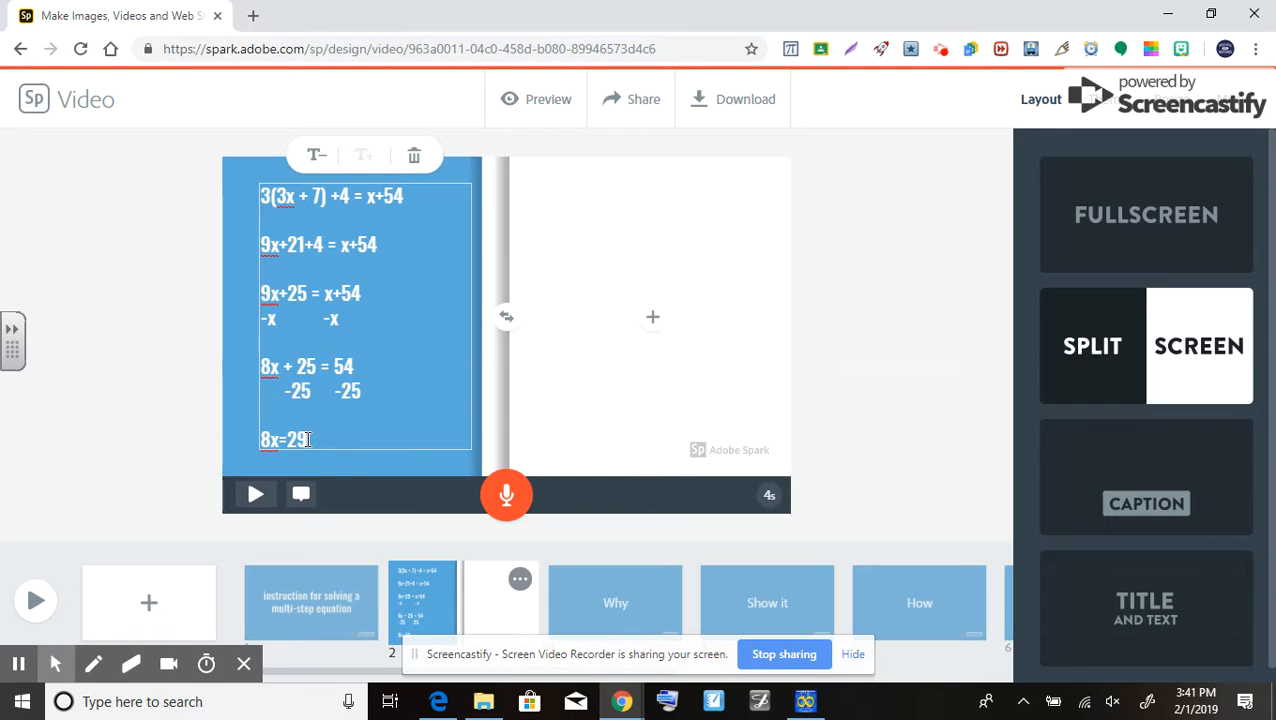
key("Return")
type("/8  /8")
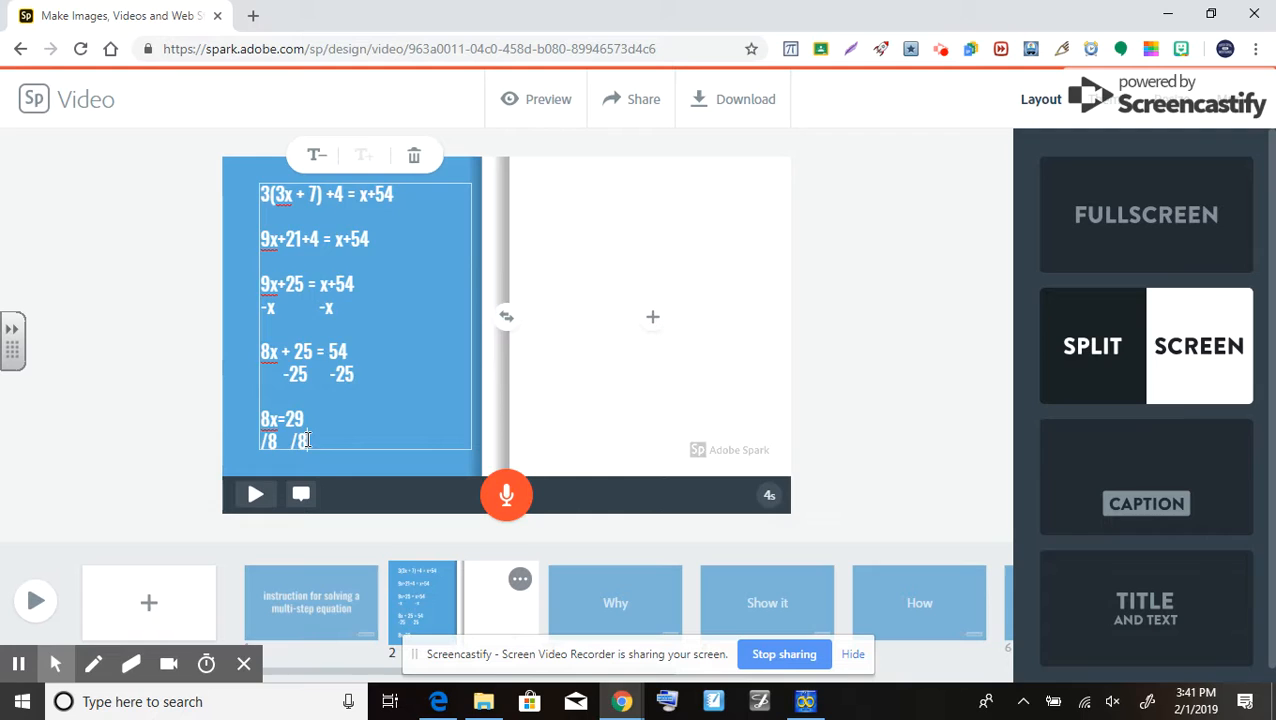
key("Return")
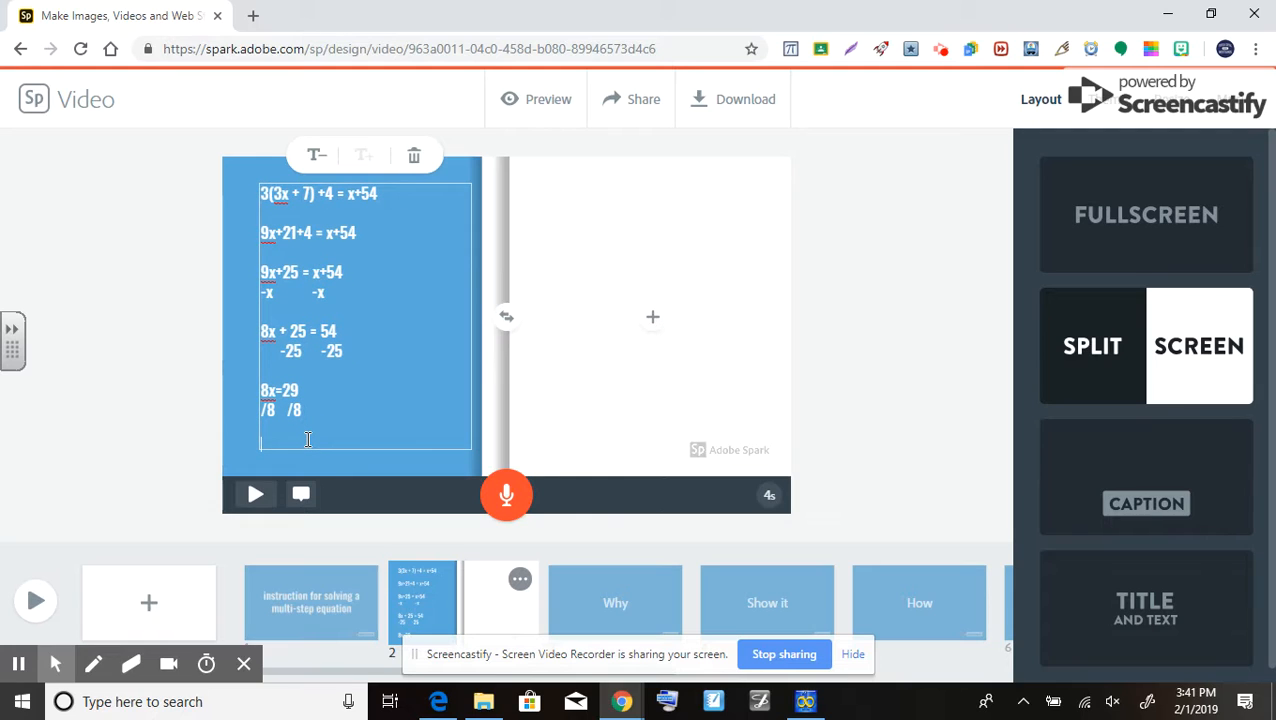
type("x = 29/8")
left_click(368, 475)
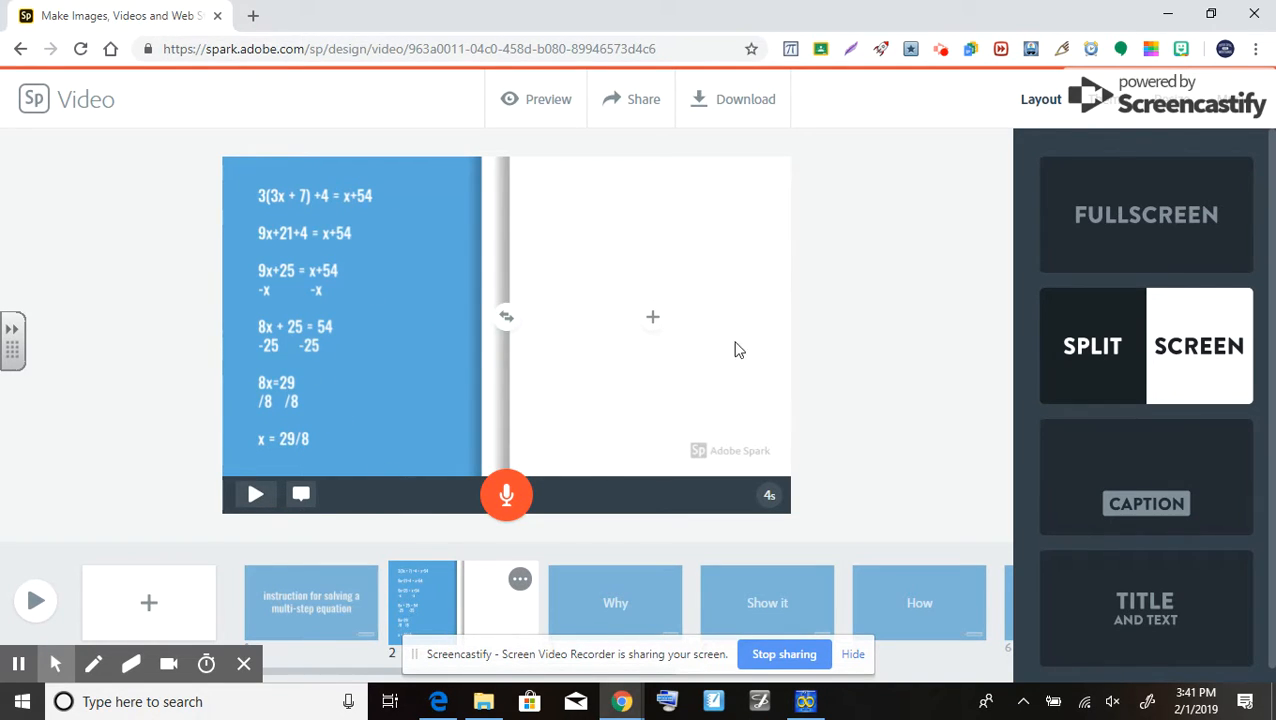
View the media choices for the equation slide's empty half and apply the Caption layout to the Why slide
left_click(651, 318)
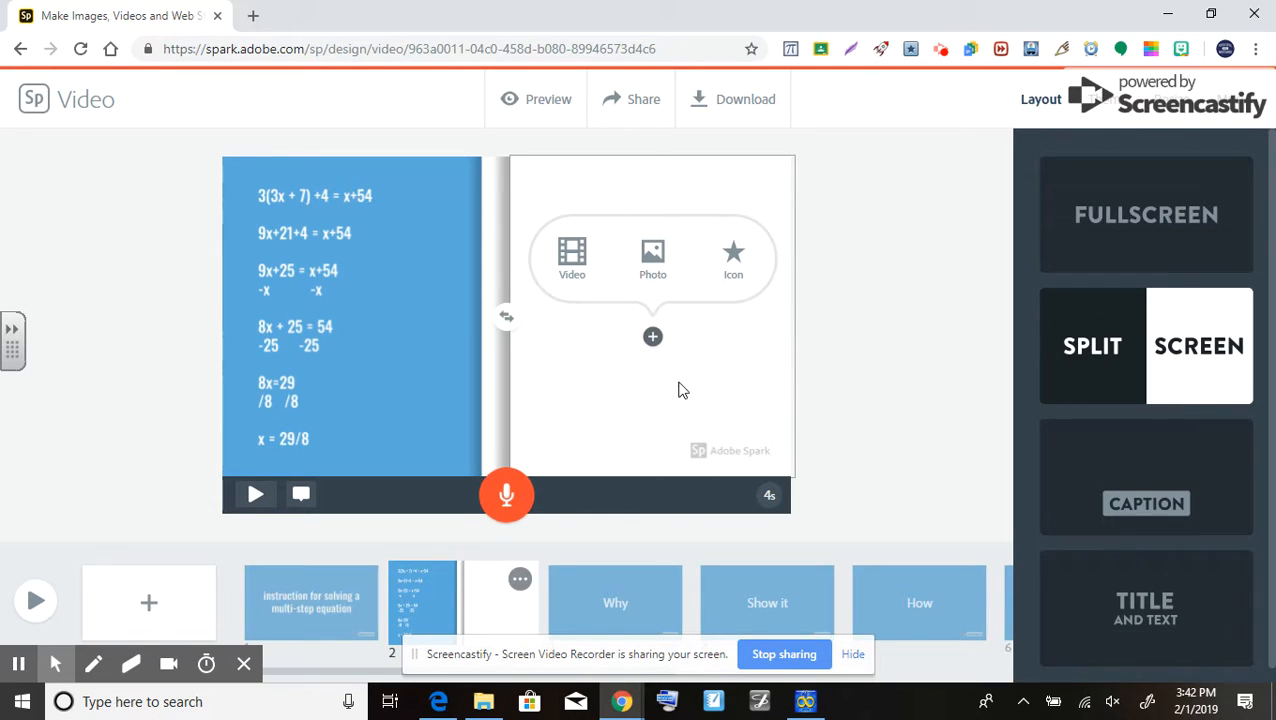
left_click(597, 602)
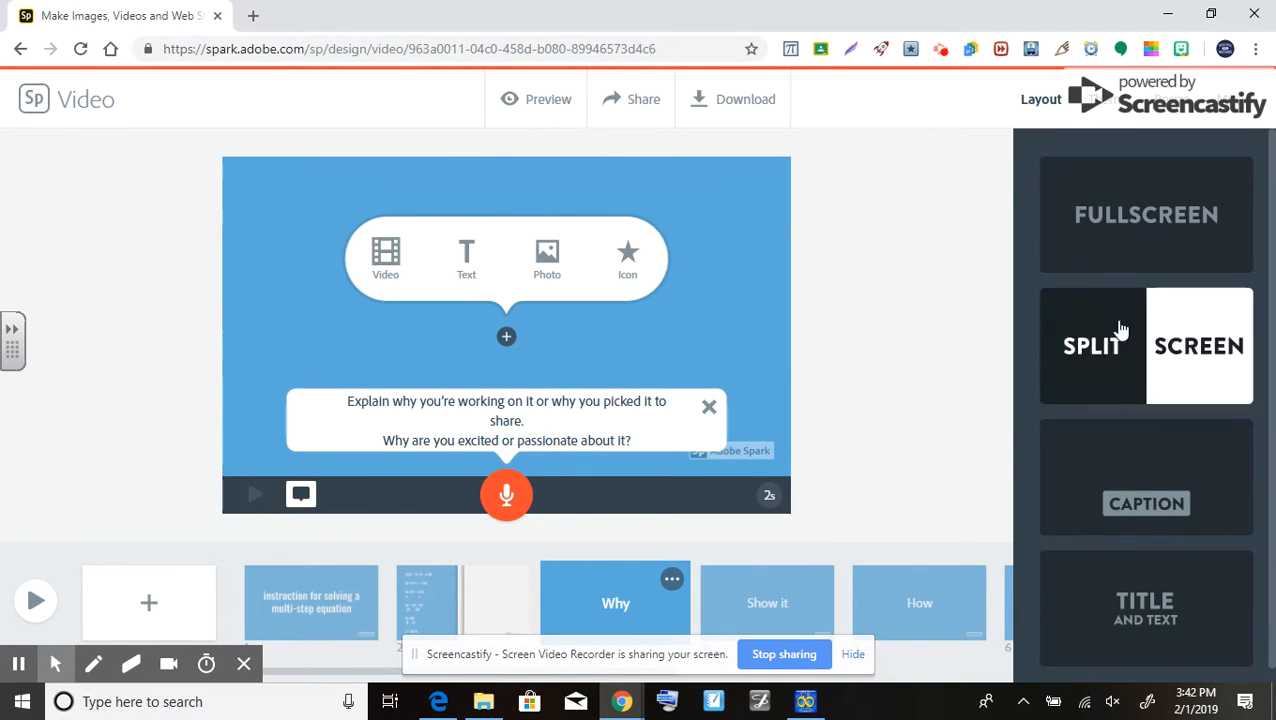
left_click(1157, 527)
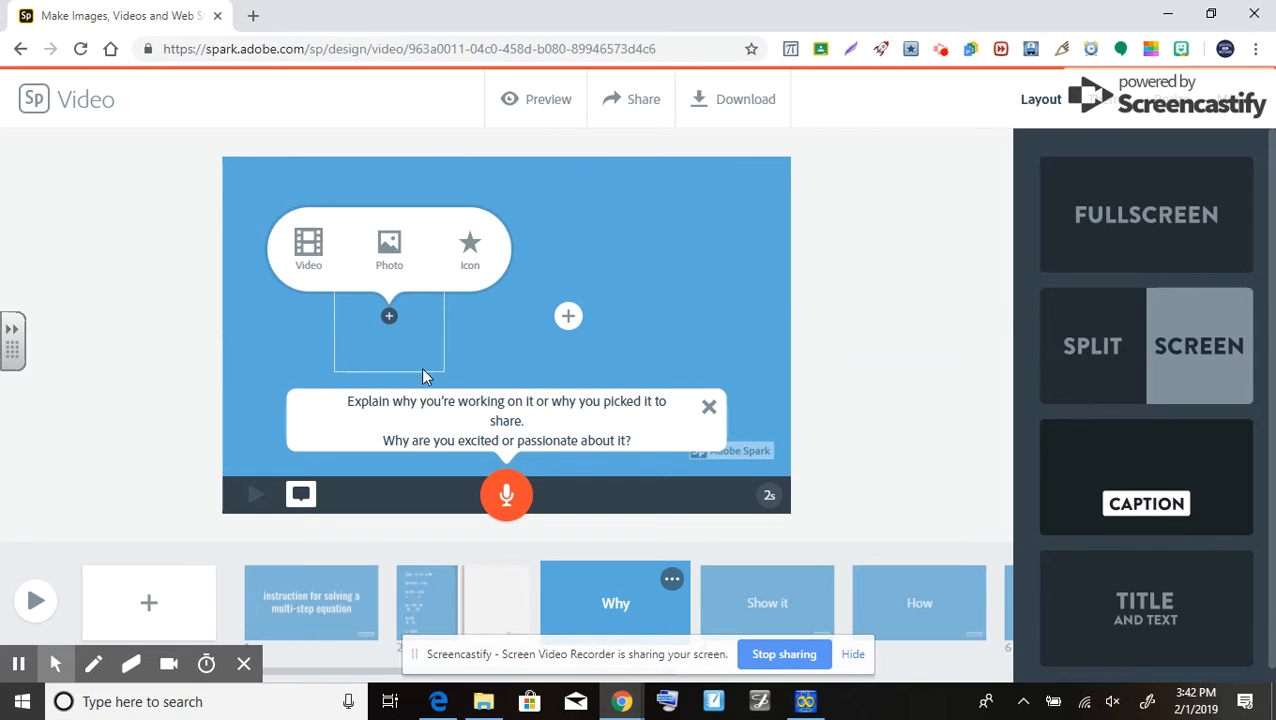
Upload the trophy photo "WIN_20181024_09_12_50_Pro (2)" from the Camera Roll folder in Pictures to the Why slide
left_click(568, 316)
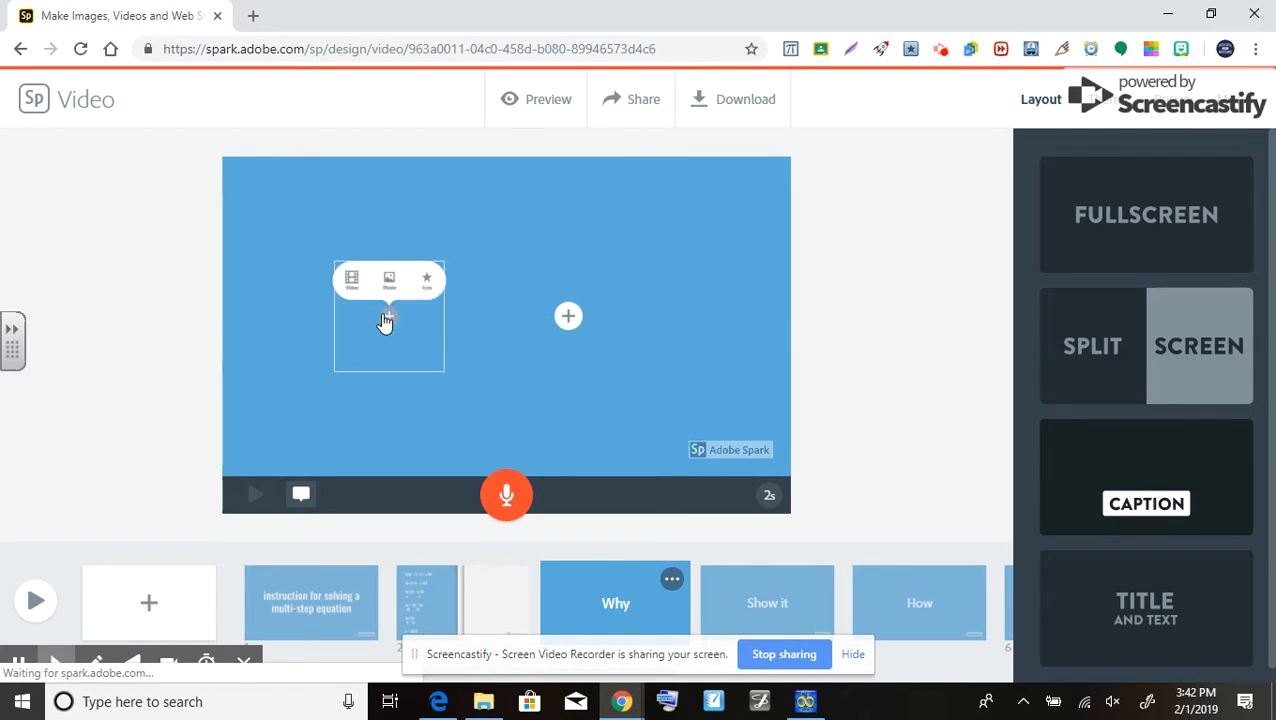
left_click(400, 258)
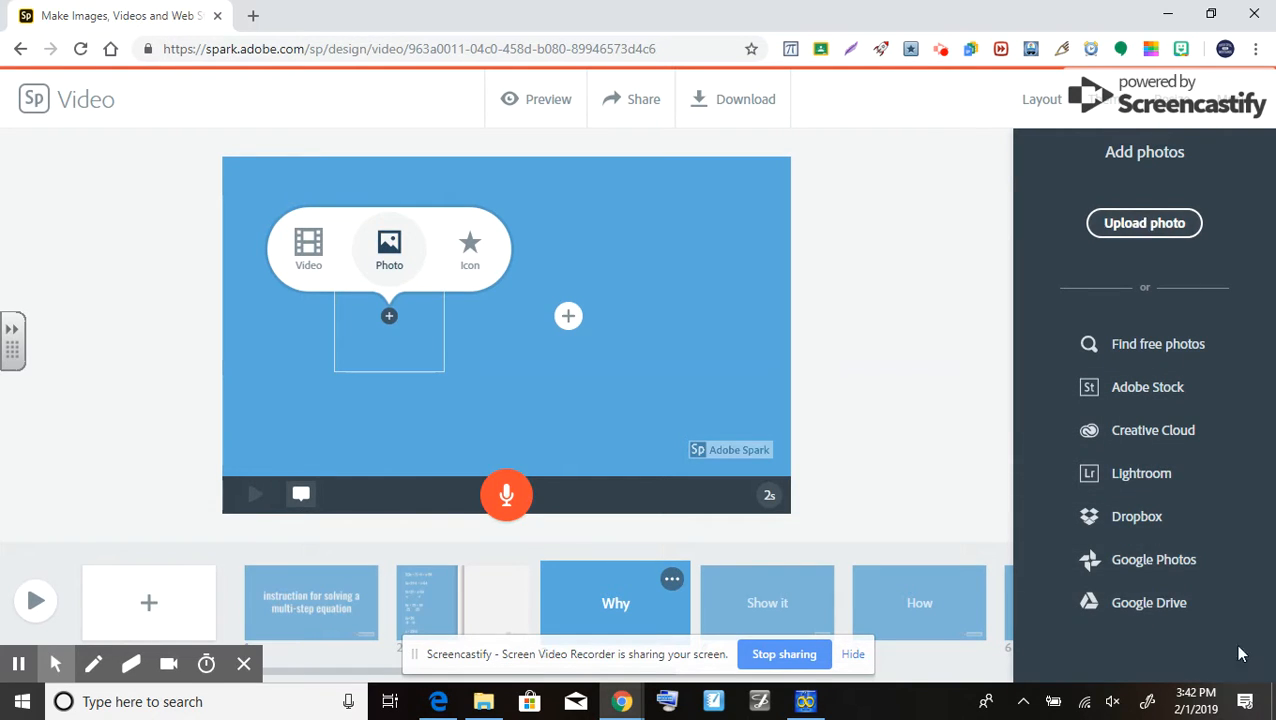
left_click(1136, 223)
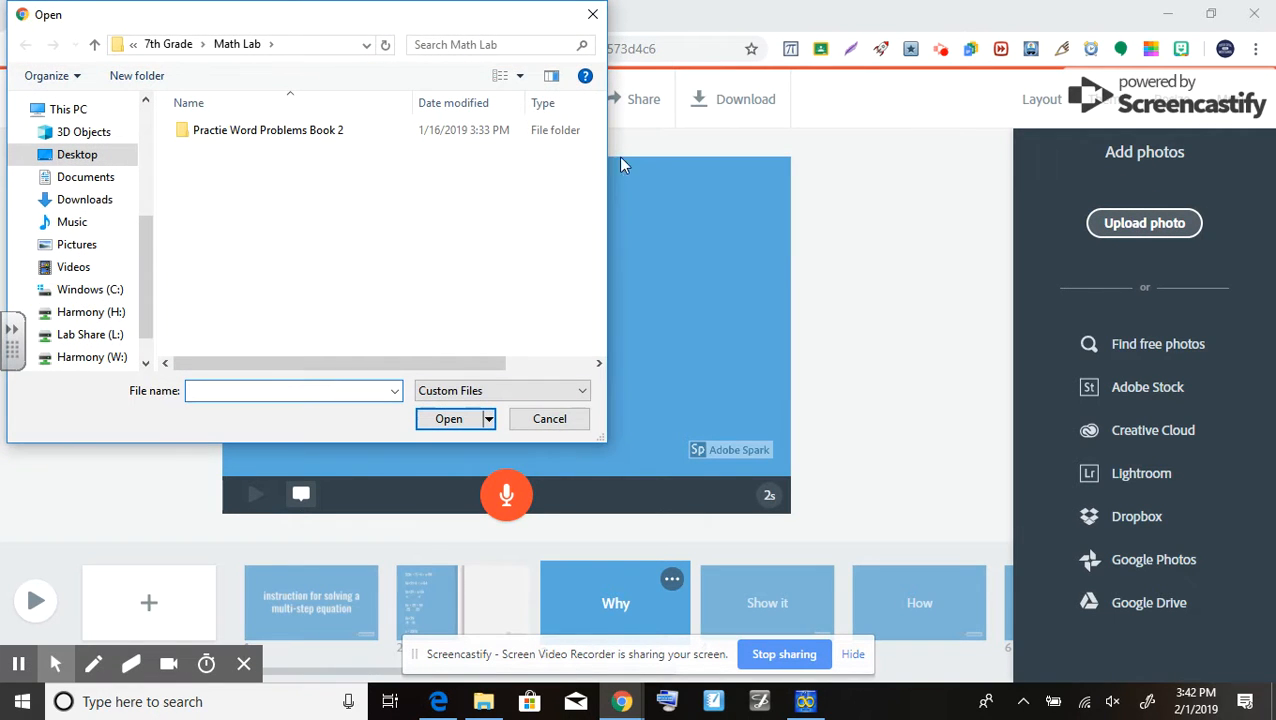
left_click(94, 245)
double_click(205, 160)
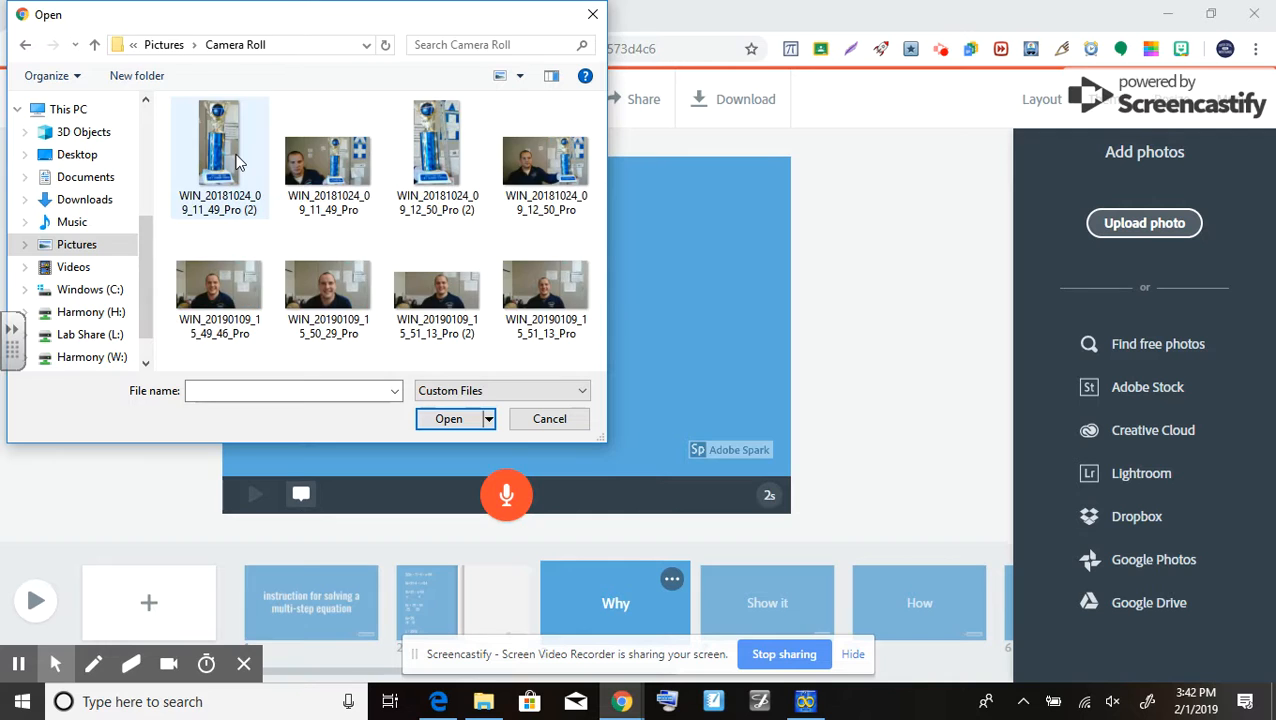
left_click(437, 155)
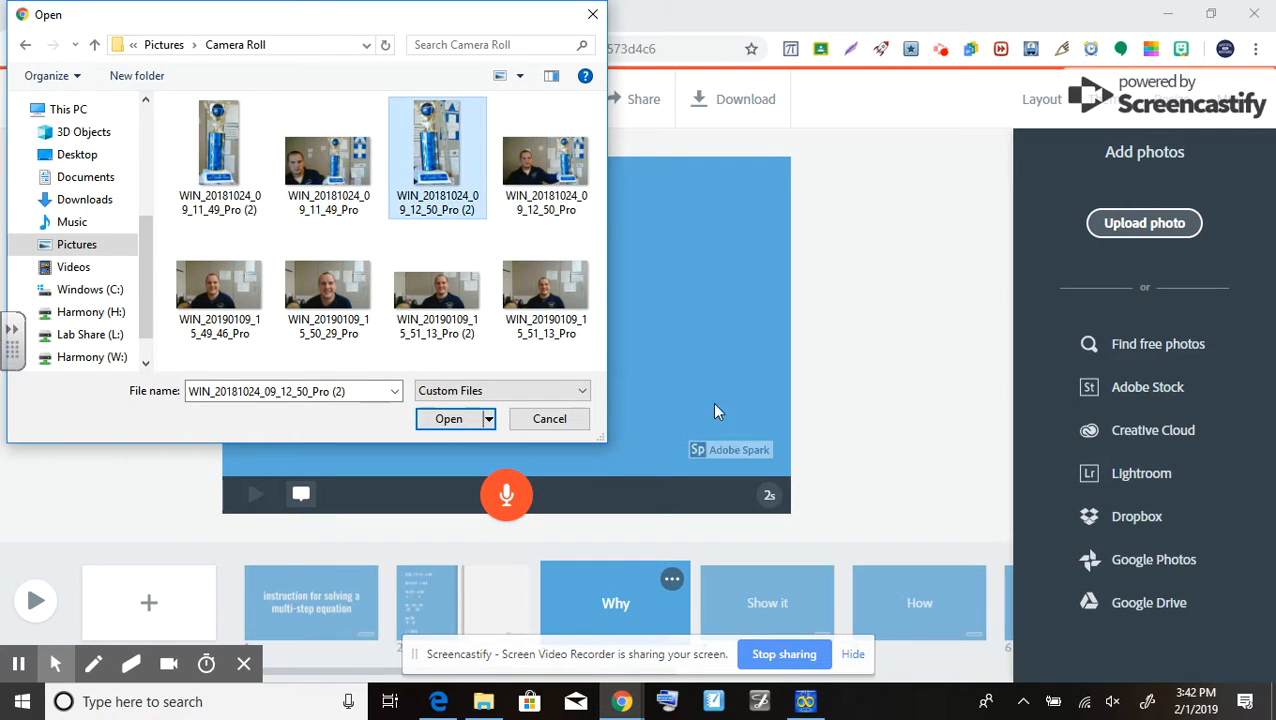
left_click(449, 419)
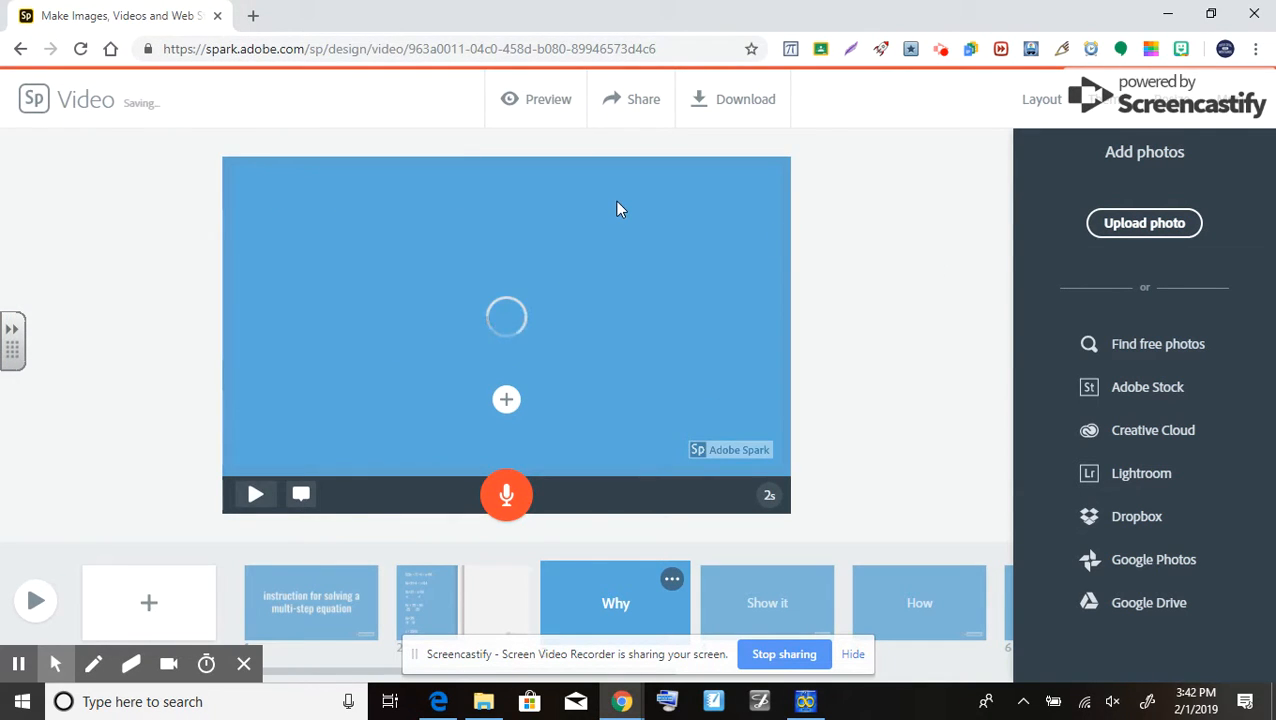
Zoom the uploaded photo out so that the whole trophy fits on the slide
left_click(630, 286)
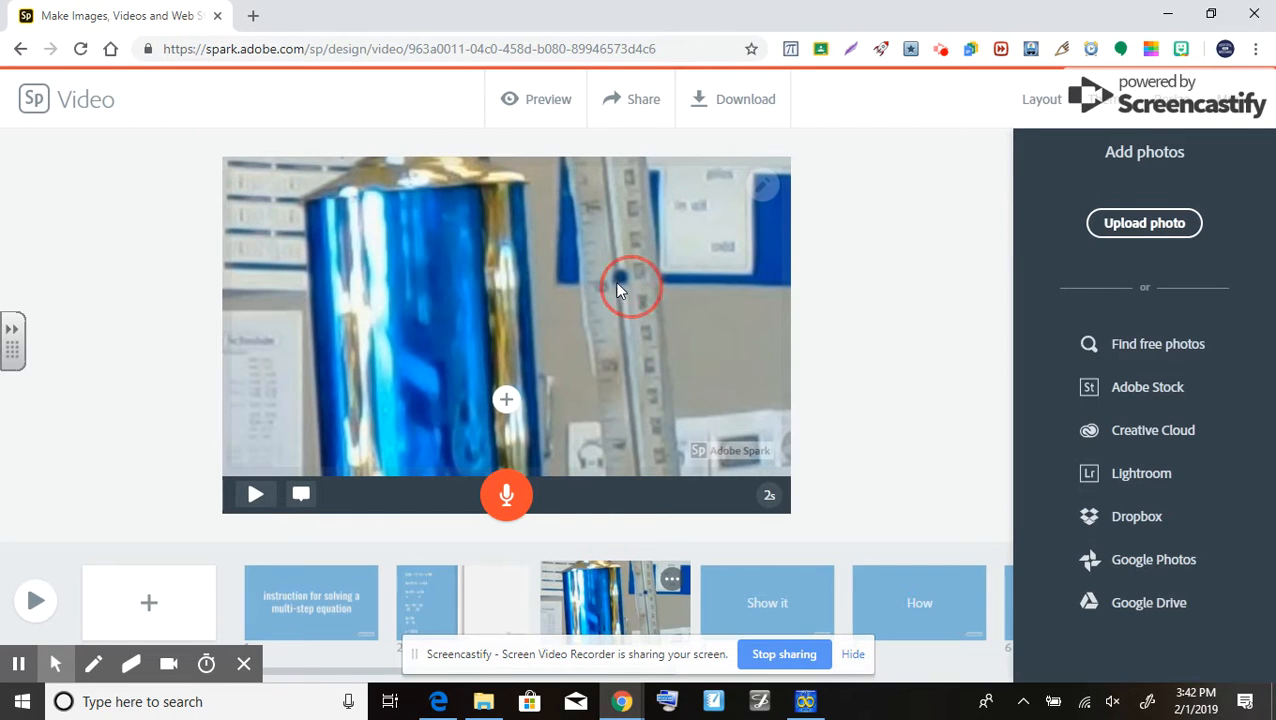
left_click_drag(639, 320, 585, 293)
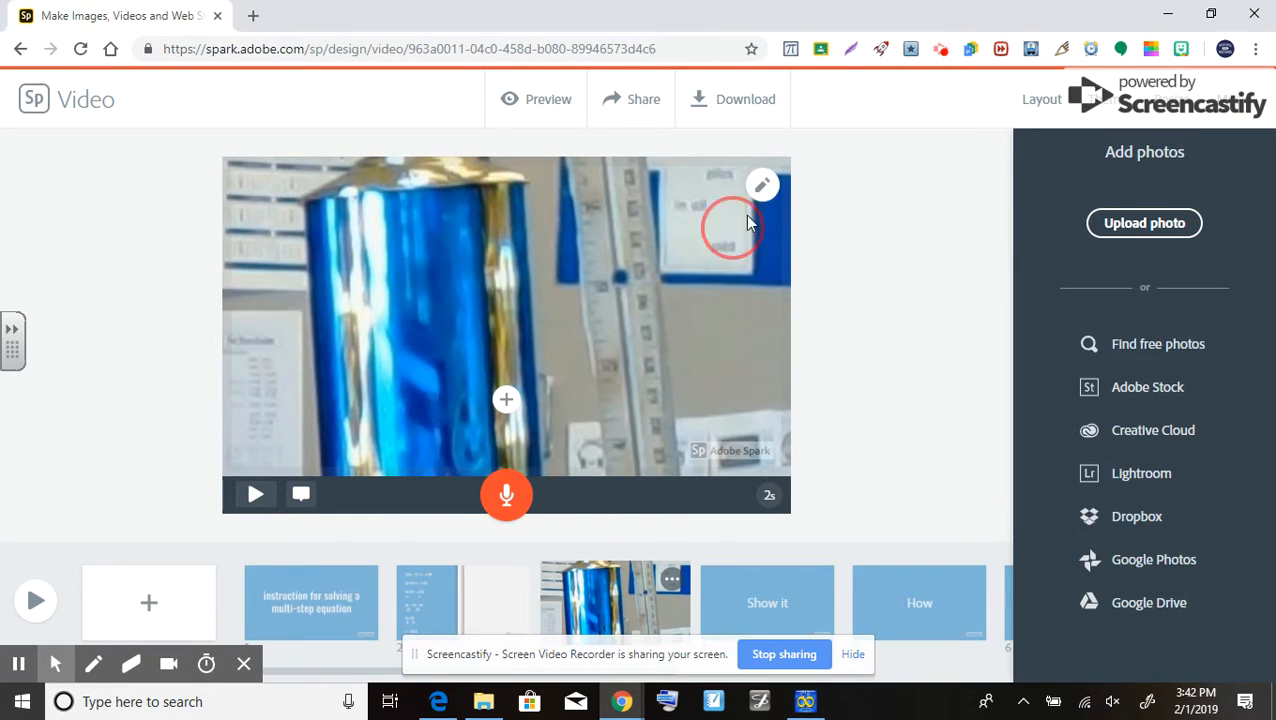
left_click(766, 190)
left_click(763, 249)
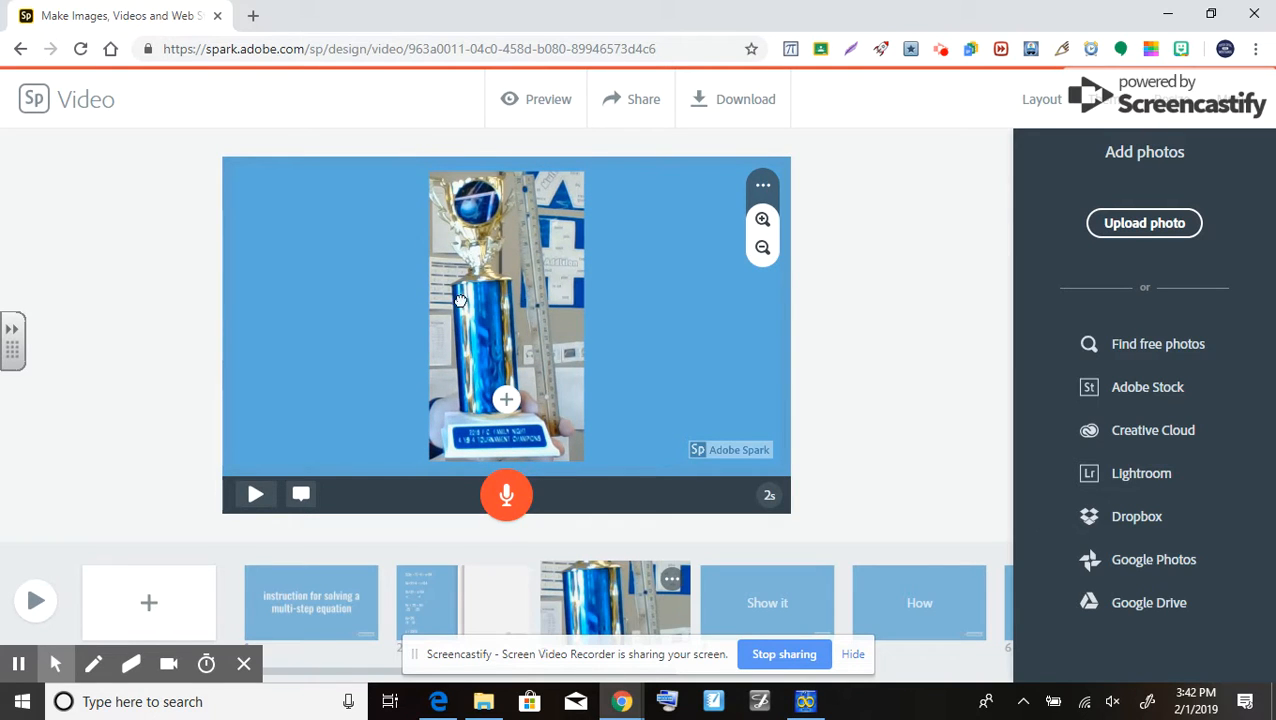
Add the caption "Congrats you solved it!" over the trophy photo and set the slide's duration to 14 seconds
left_click(506, 399)
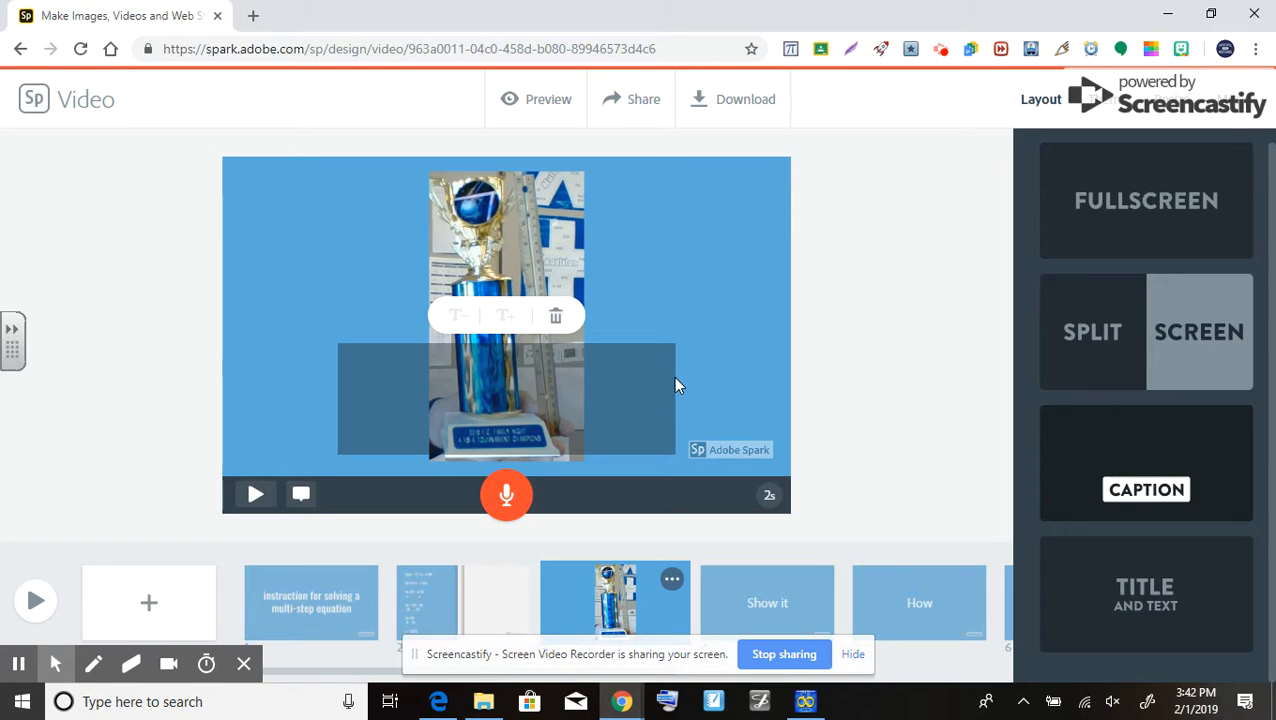
type("Congrats you")
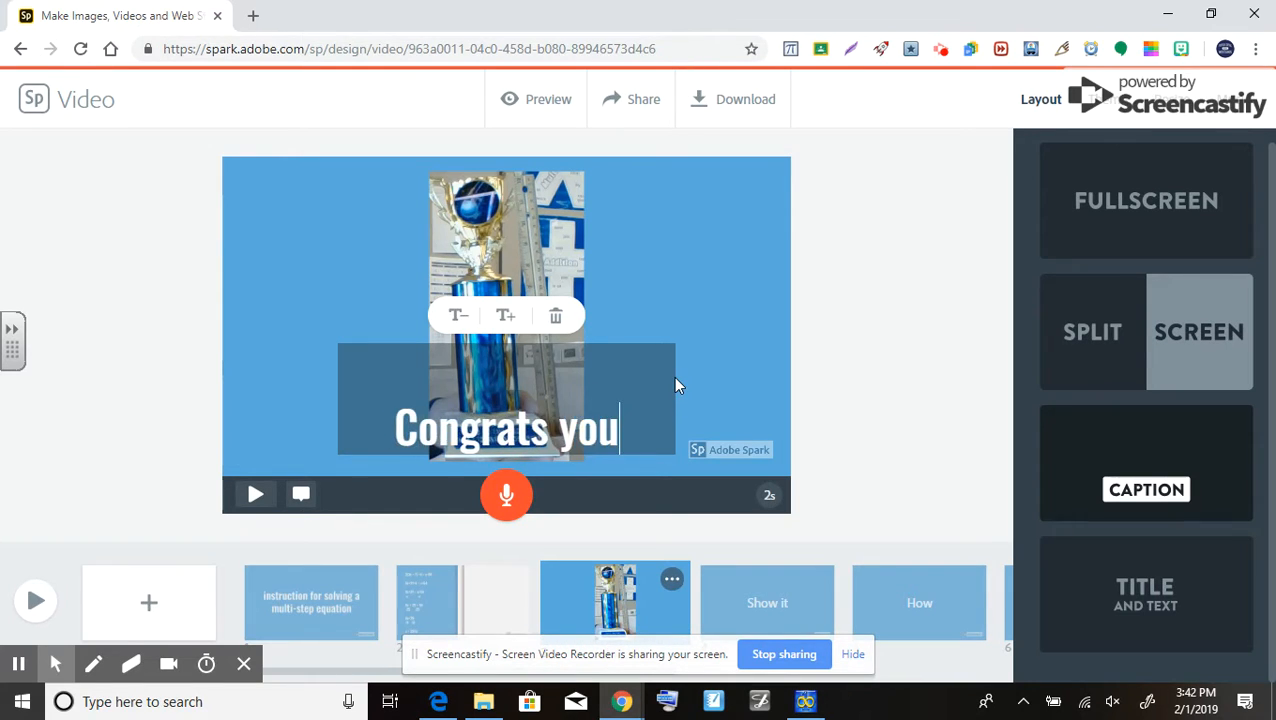
type(" solved it!")
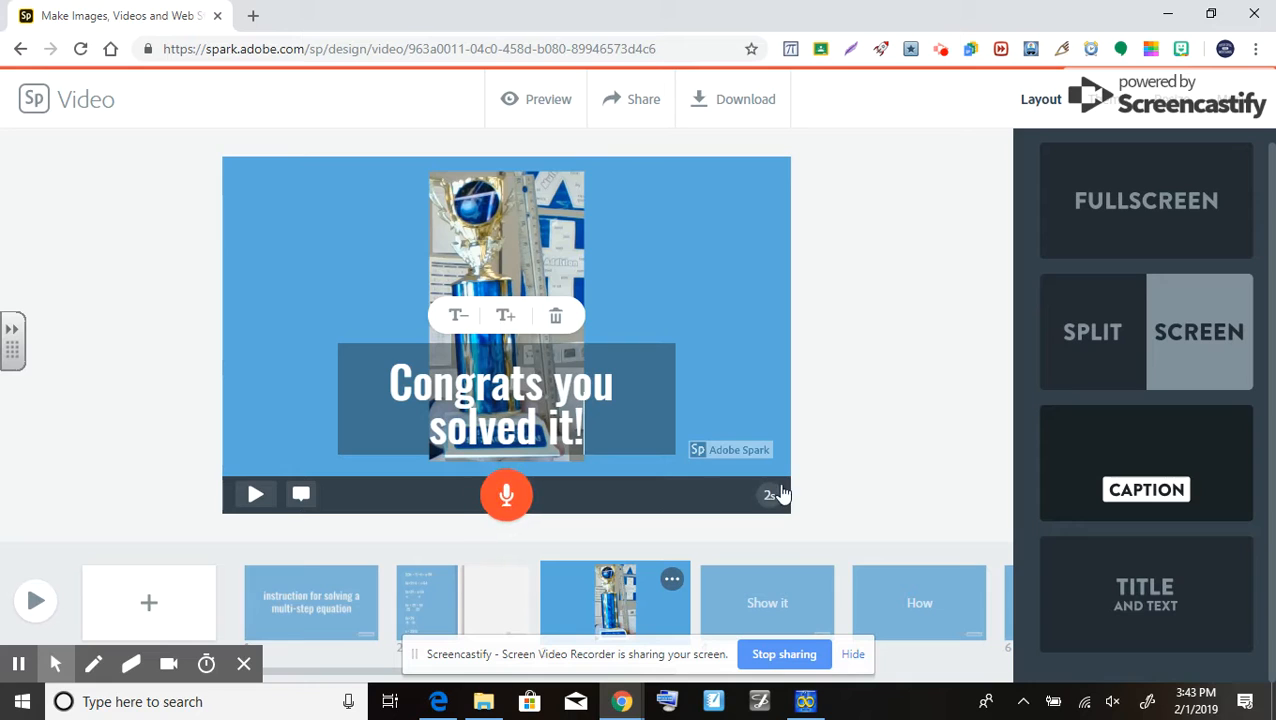
left_click(769, 494)
left_click_drag(687, 497, 710, 497)
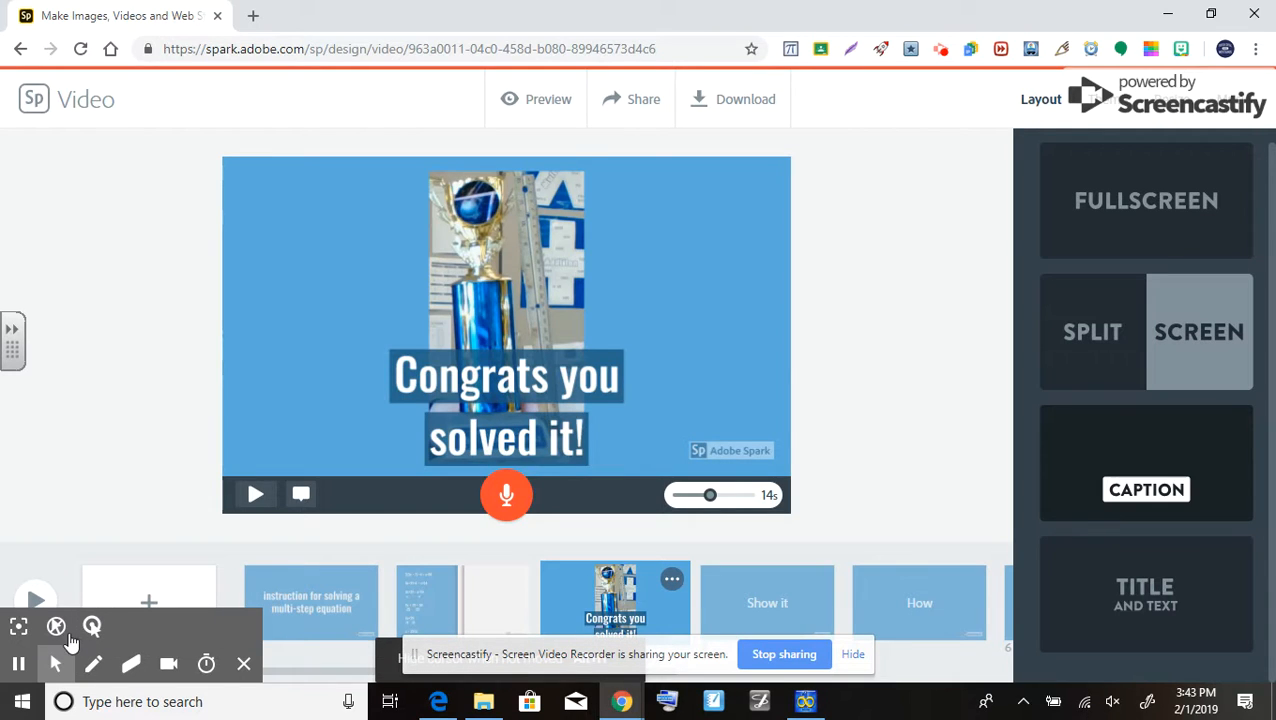
left_click(53, 624)
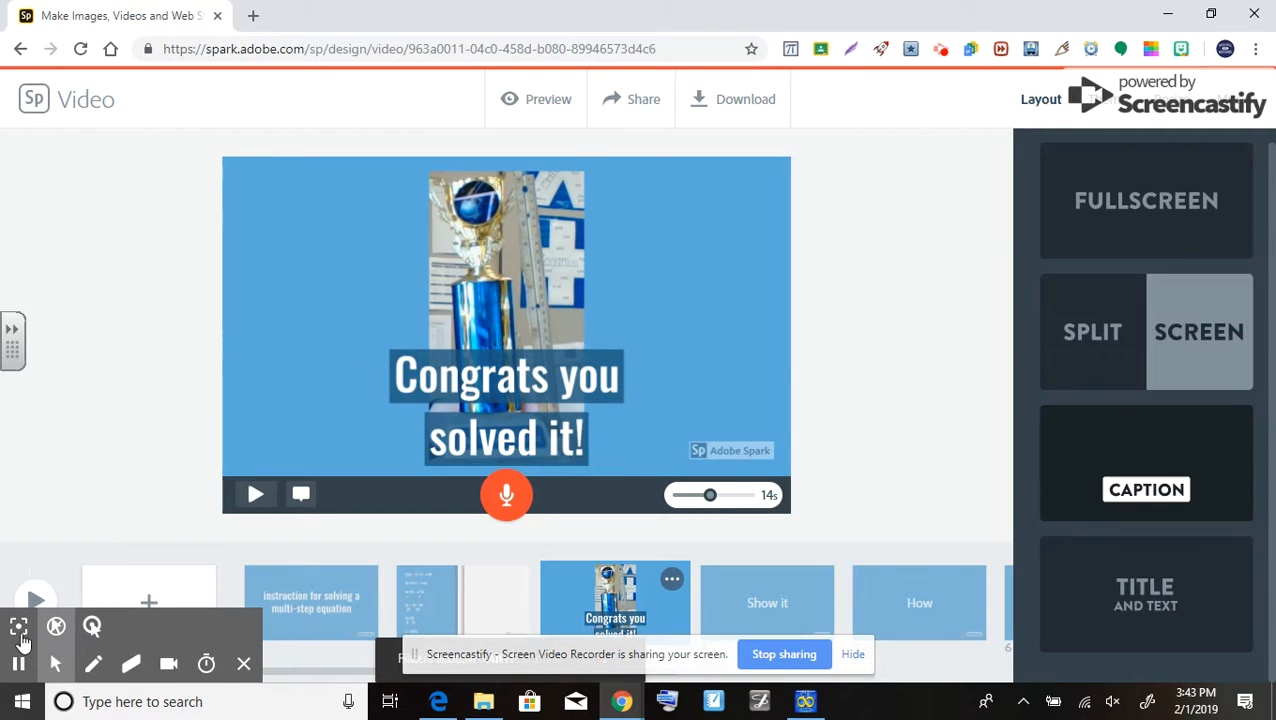
left_click(18, 625)
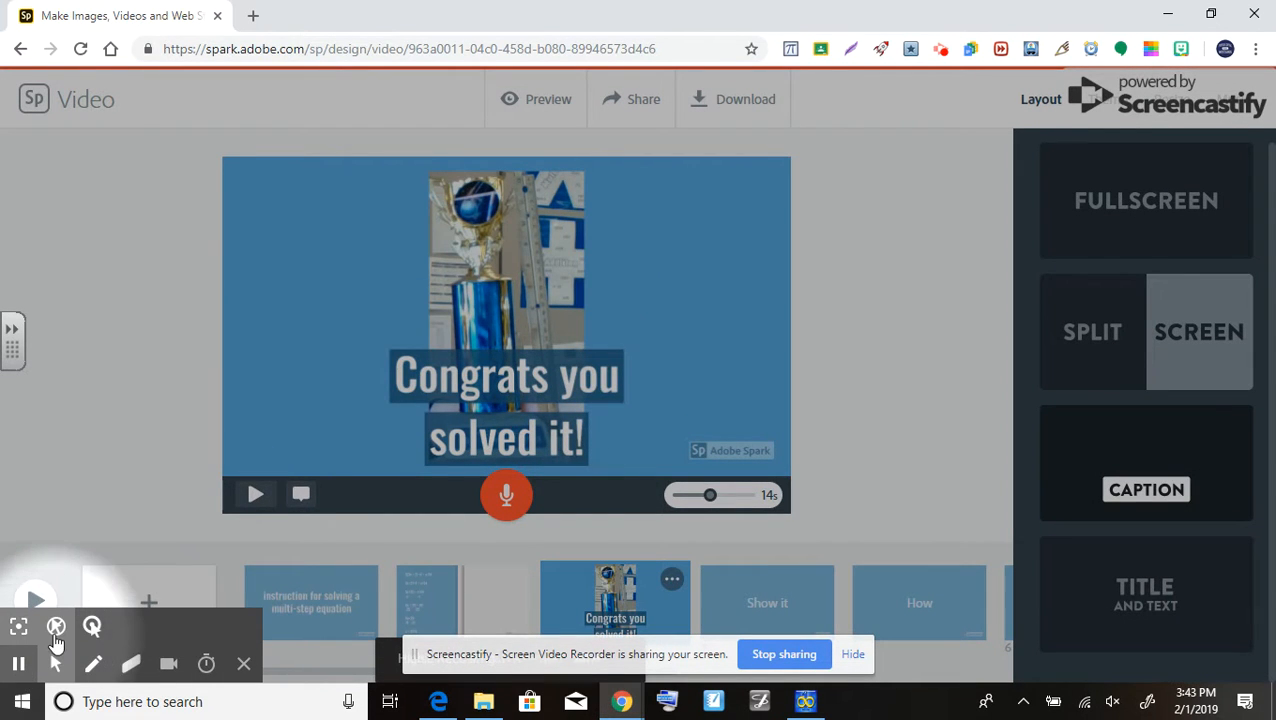
left_click(91, 666)
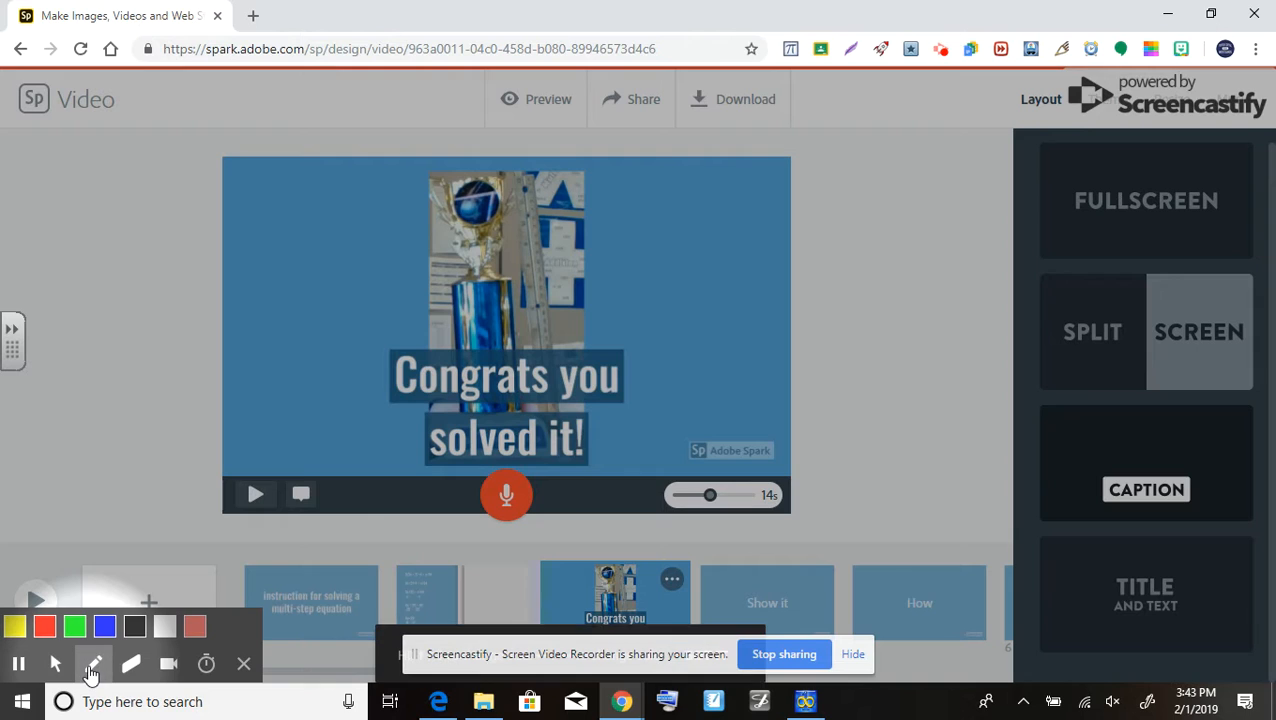
left_click(128, 666)
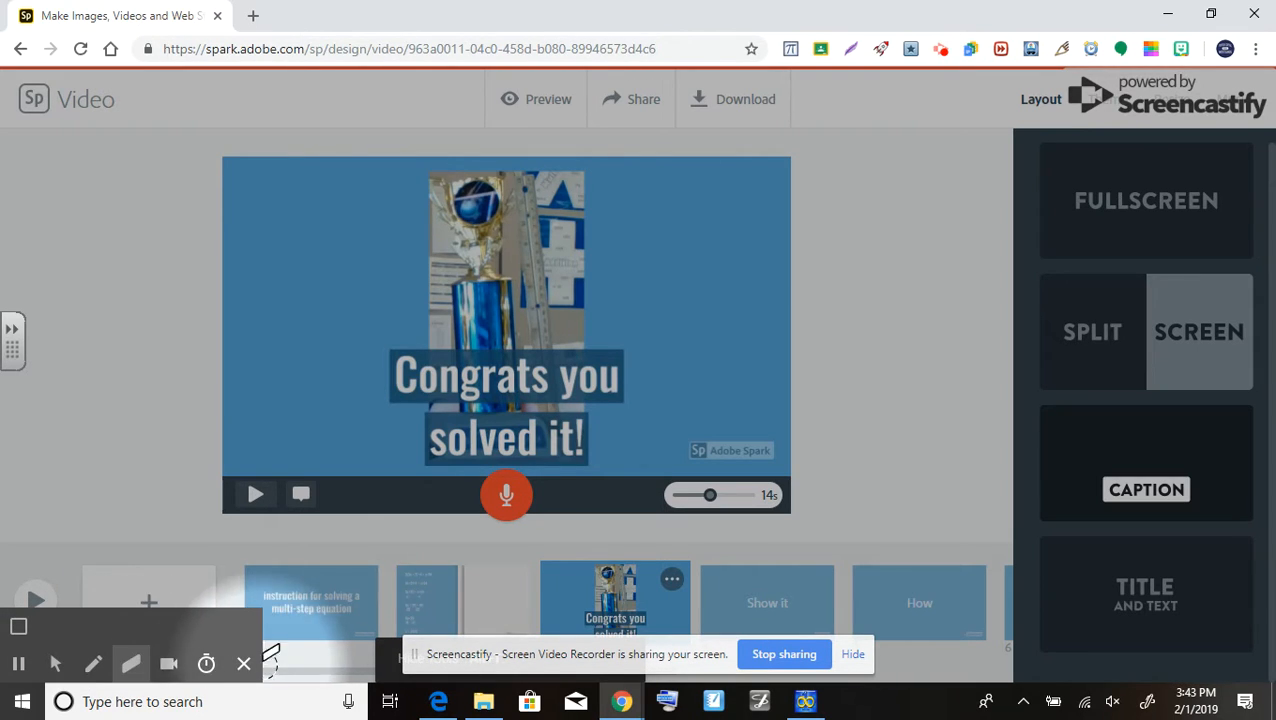
left_click(55, 663)
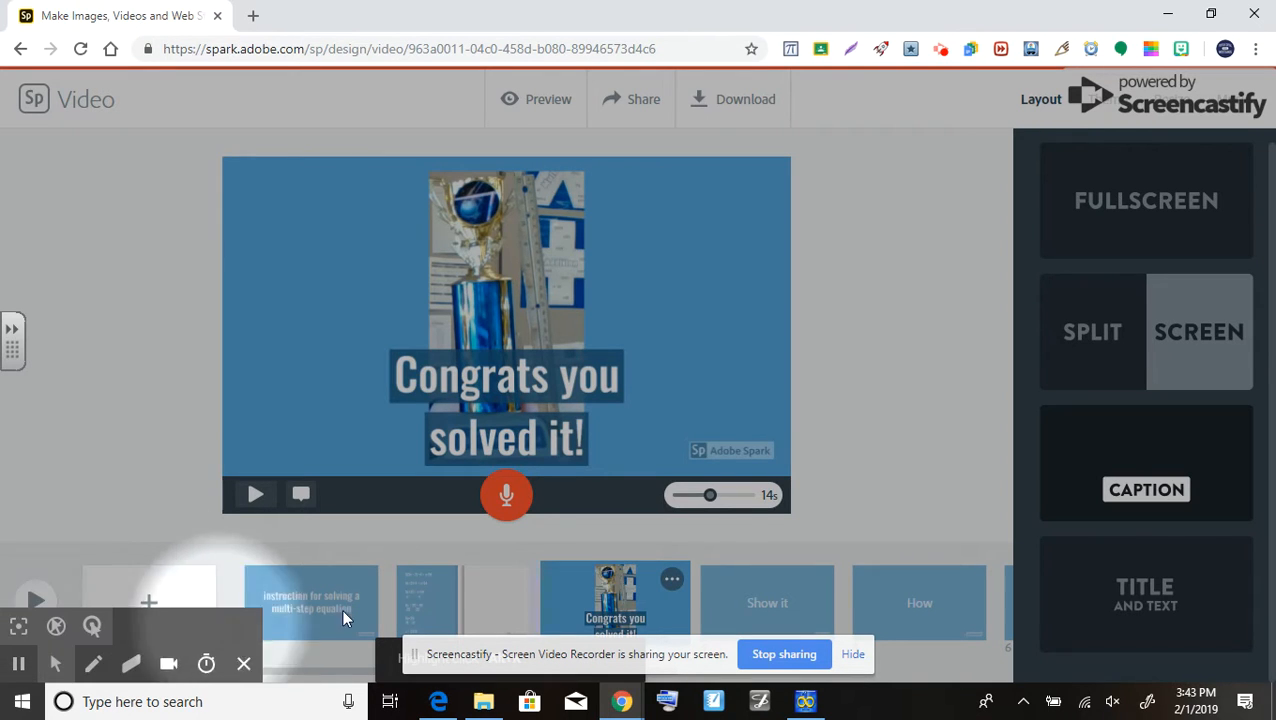
left_click(19, 624)
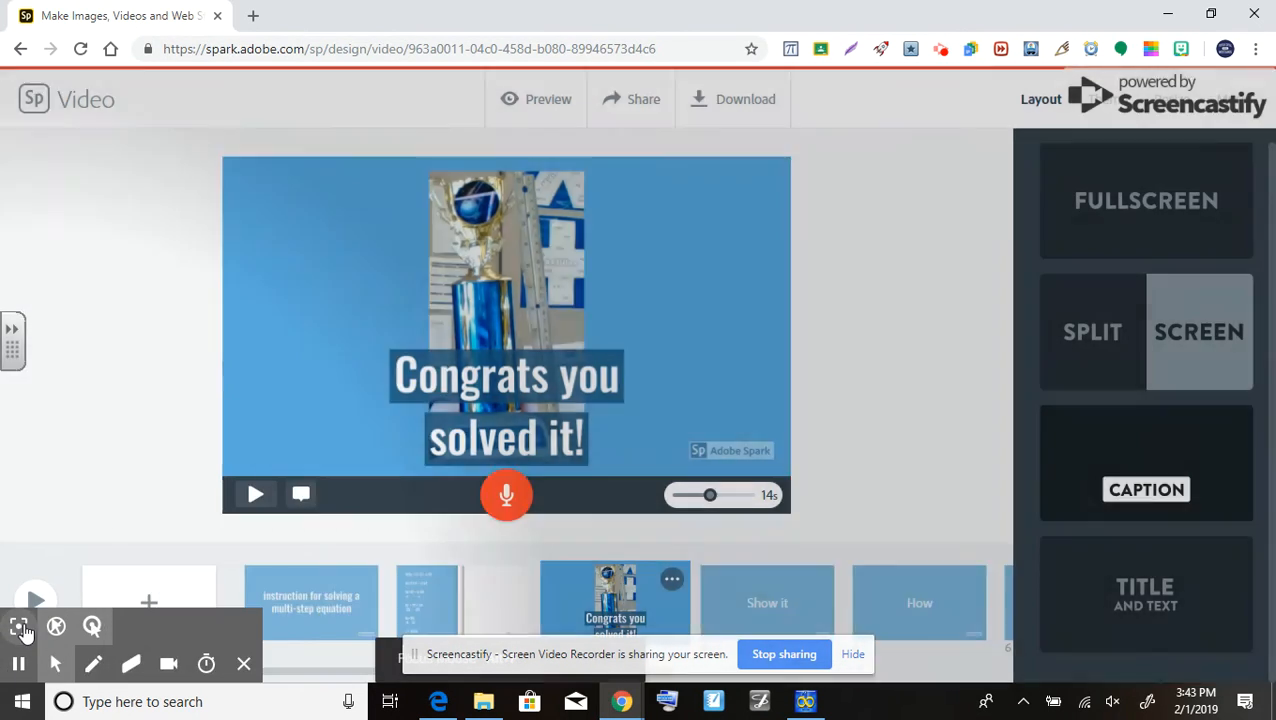
View the remaining template slides from Show it through the credits and the outro
left_click(768, 600)
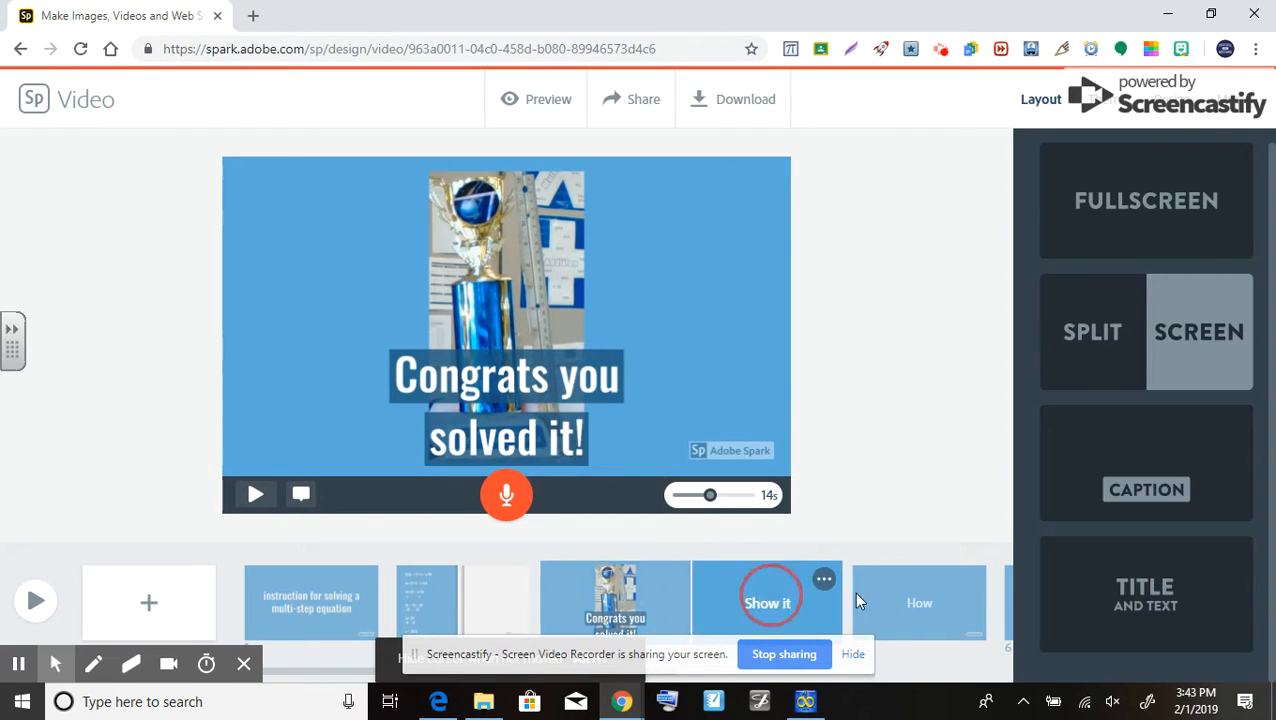
left_click(899, 603)
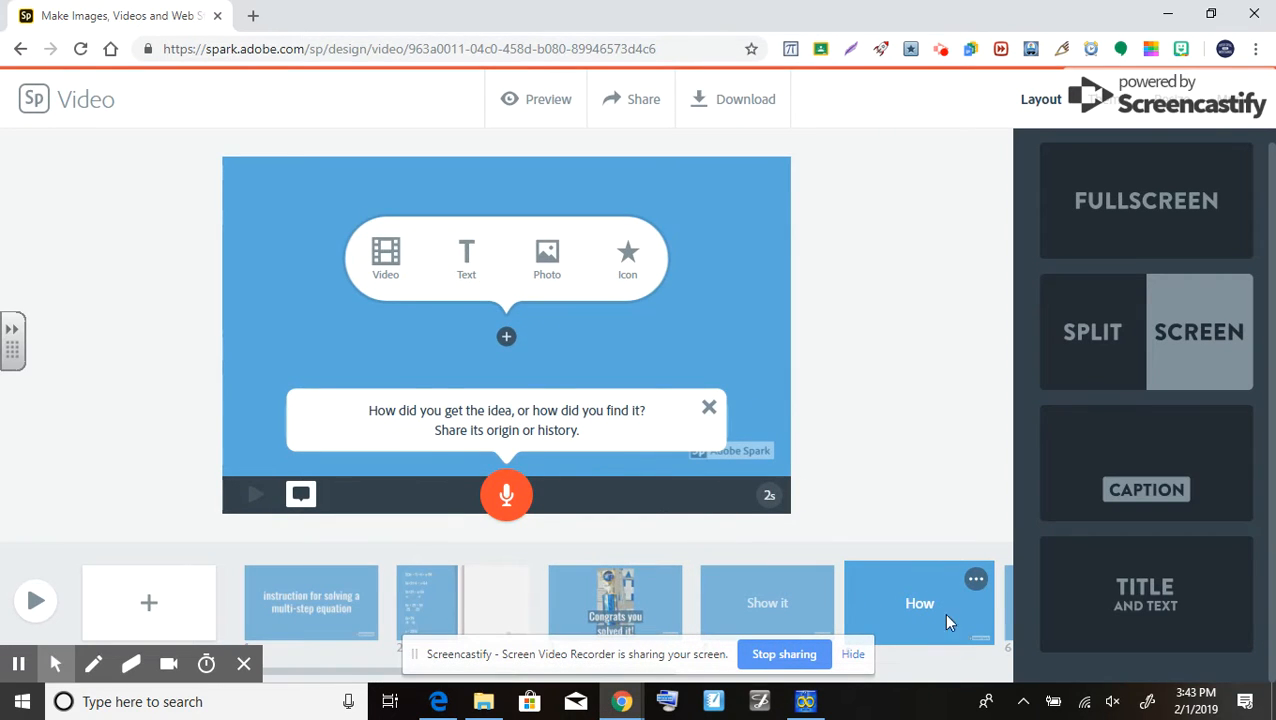
left_click(1007, 603)
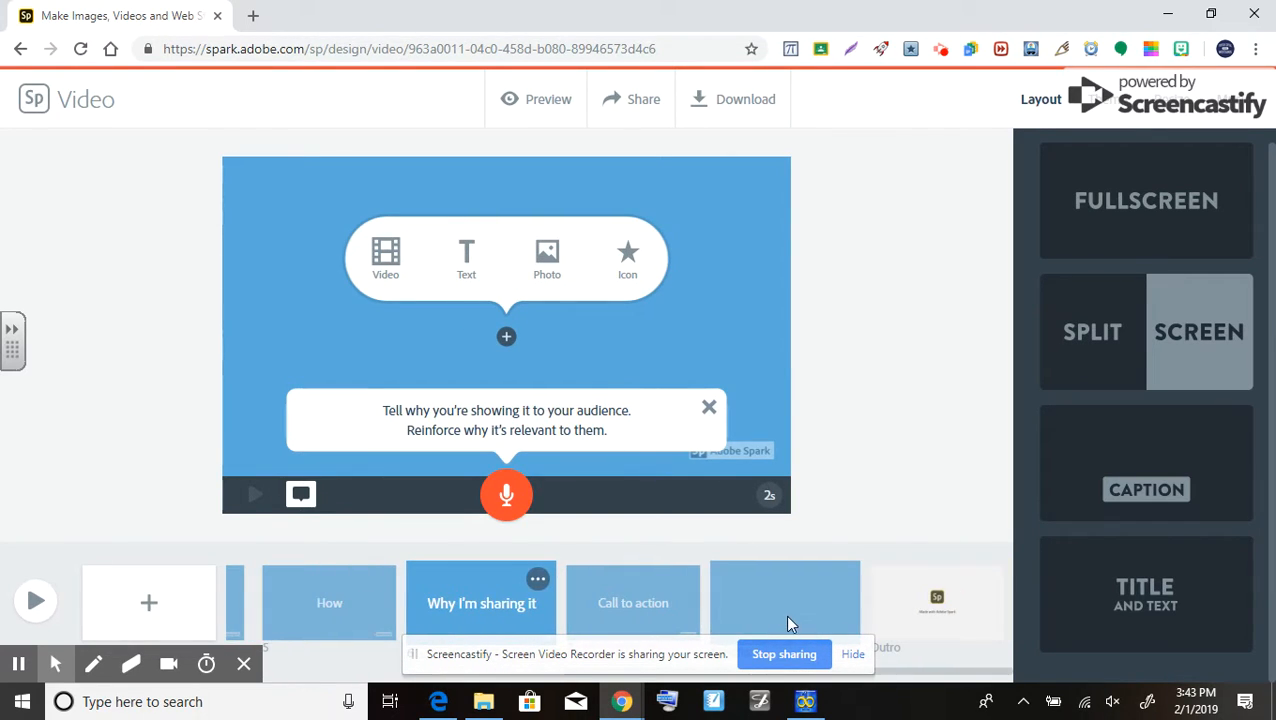
left_click(785, 614)
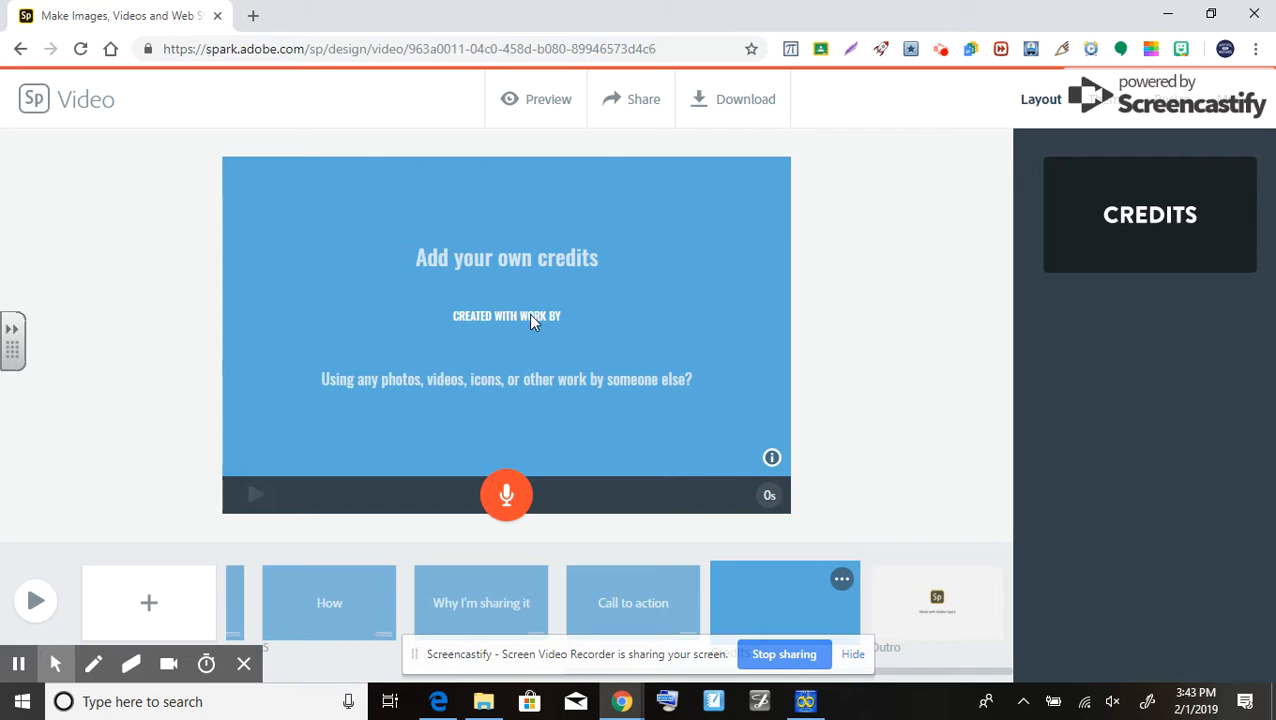
left_click(912, 596)
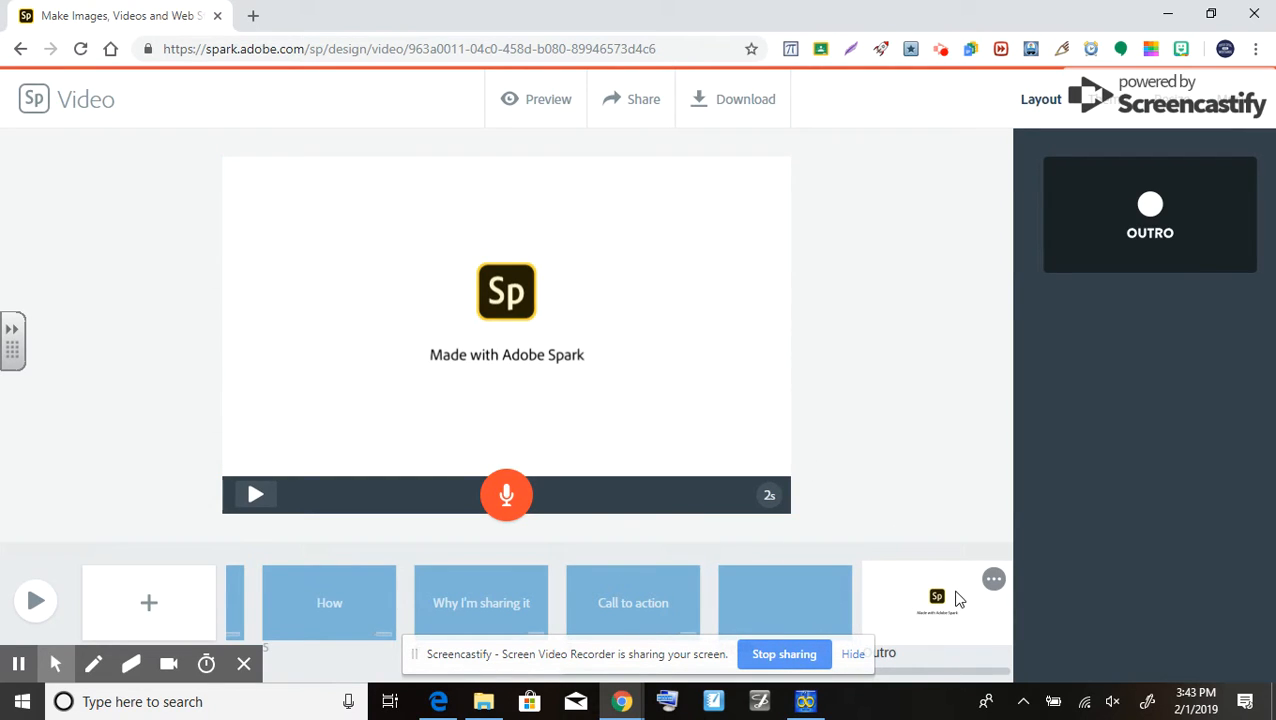
Play the whole video project in preview from the beginning
scroll(957, 597, "left", 4)
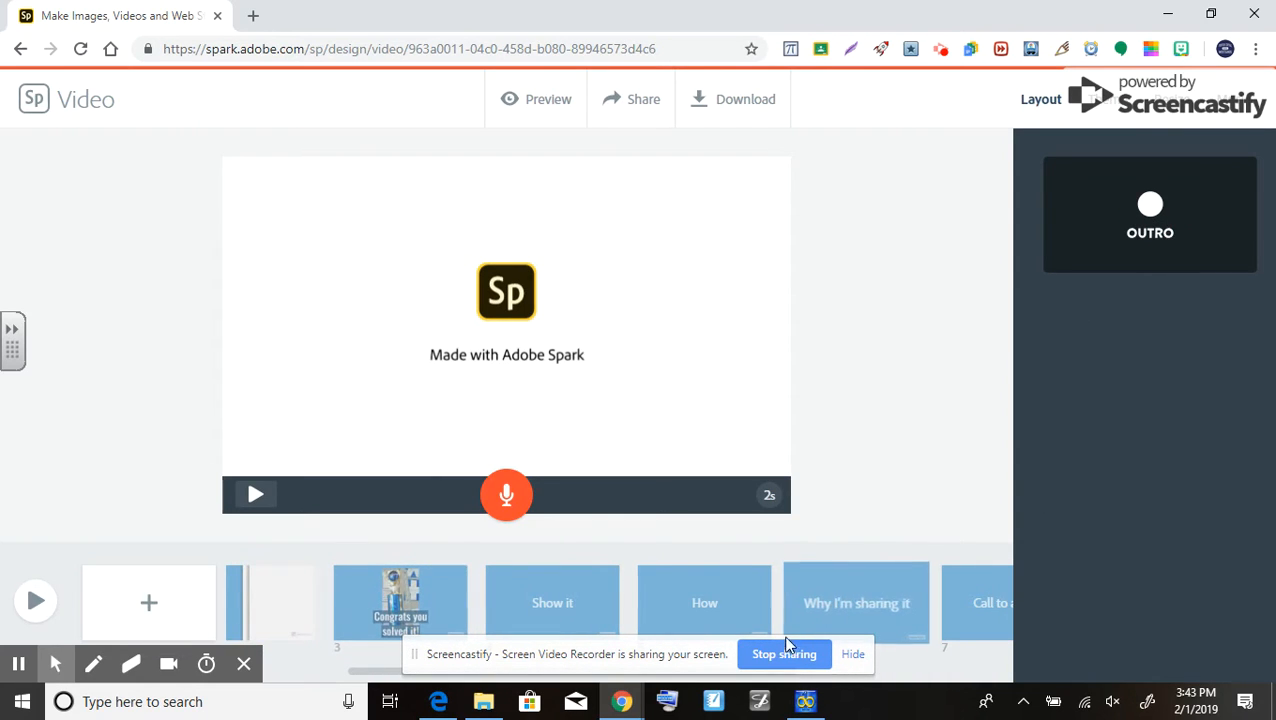
left_click(35, 603)
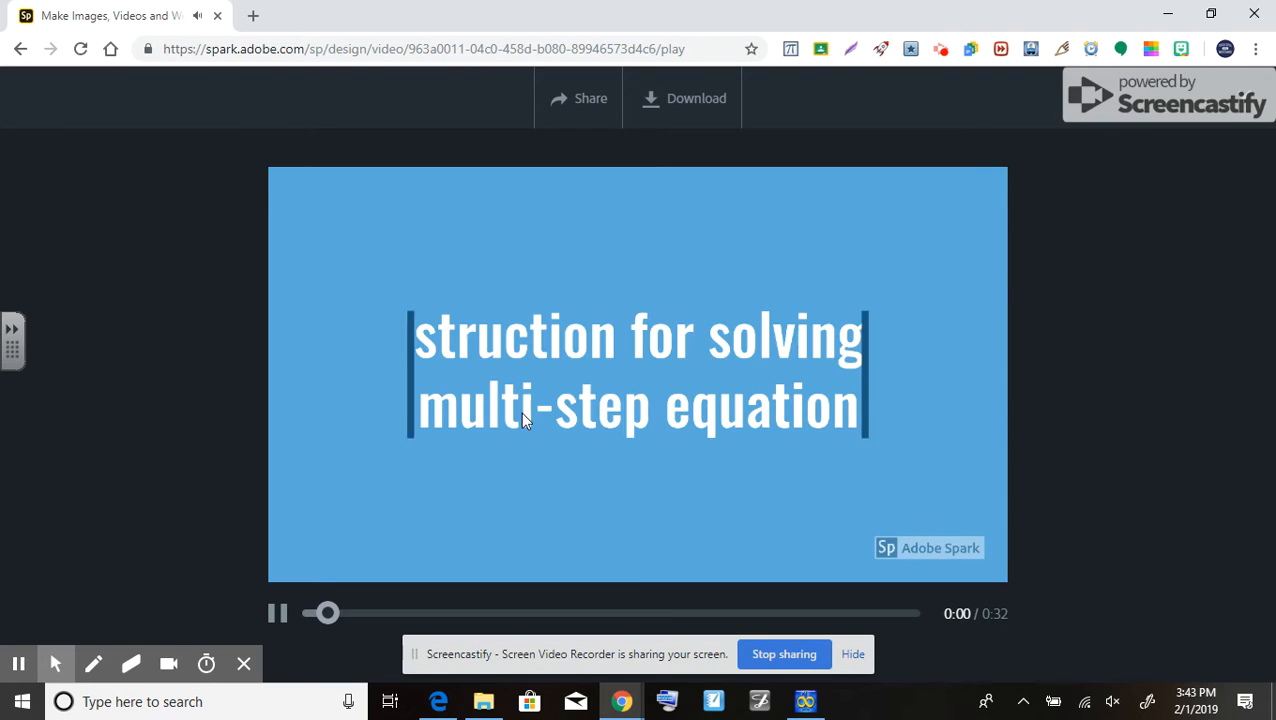